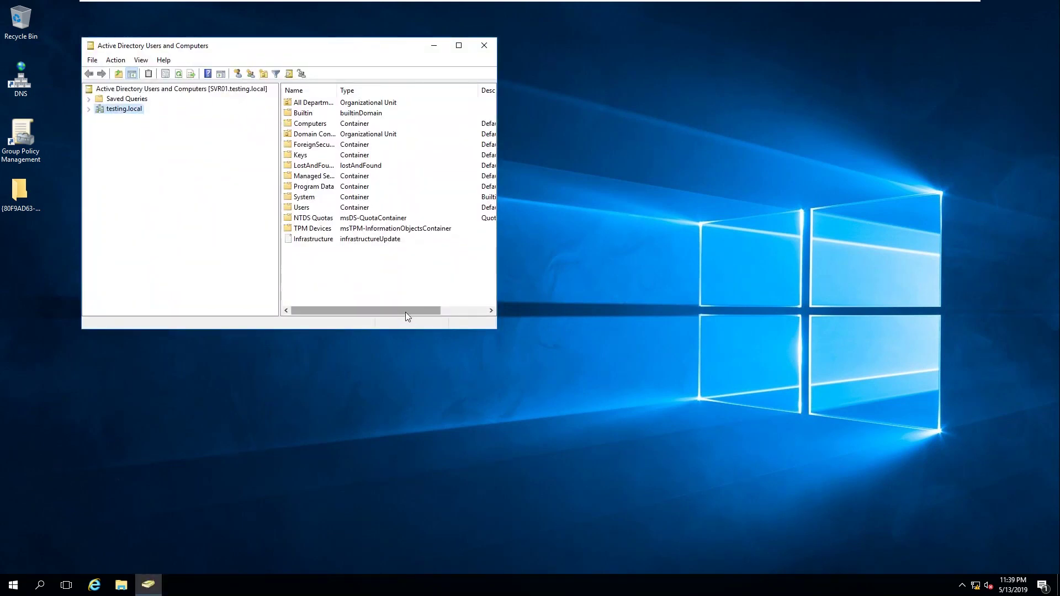
# Expand the testing.local domain tree, and open DNS Manager beside it with the Forward Lookup Zones of SVR01.testing.local expanded.
pyautogui.click(89, 109)
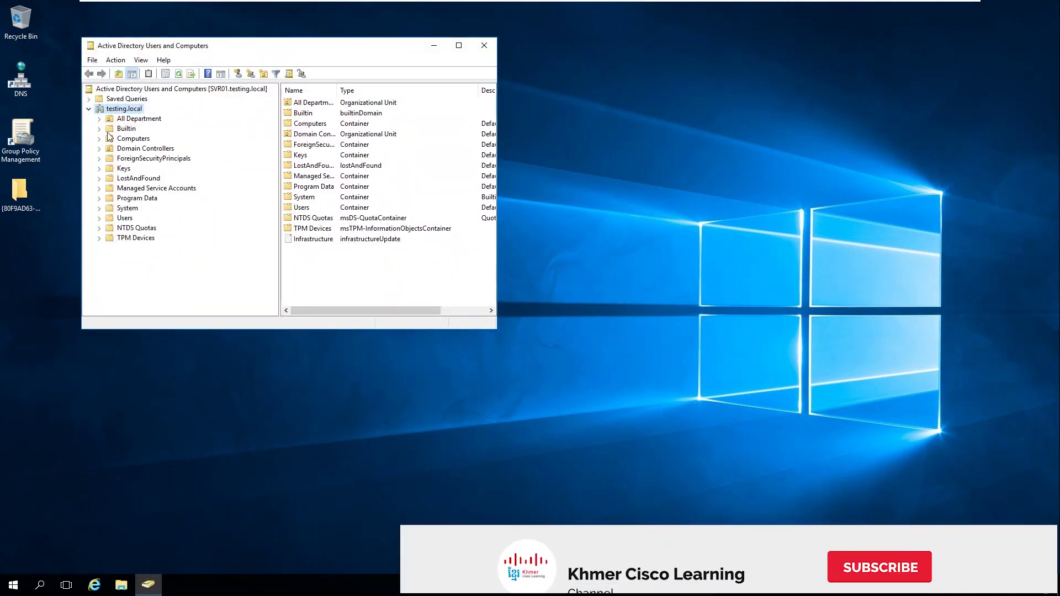
pyautogui.doubleClick(25, 80)
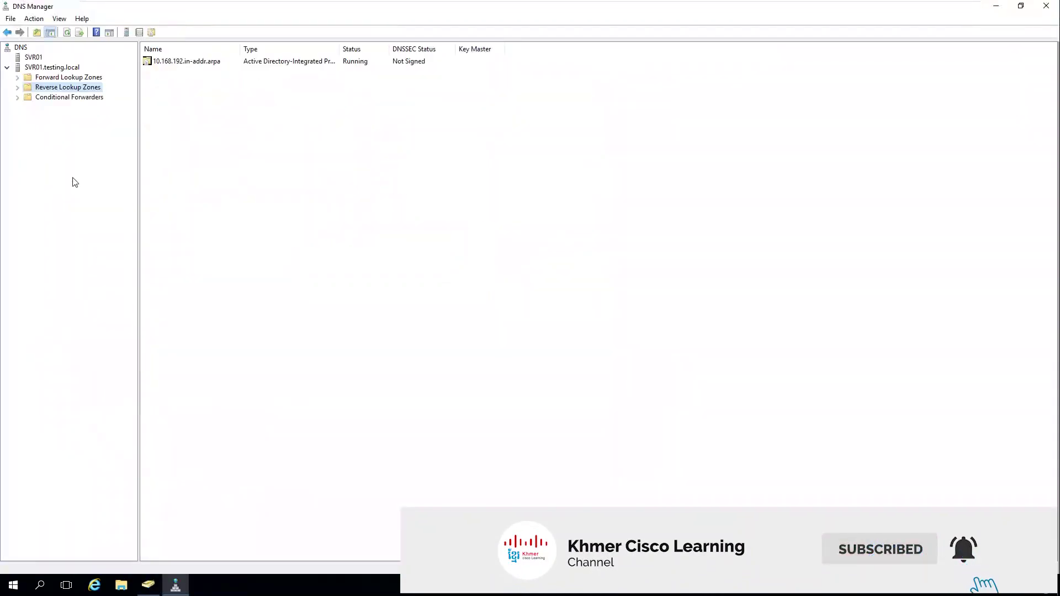
pyautogui.click(1021, 5)
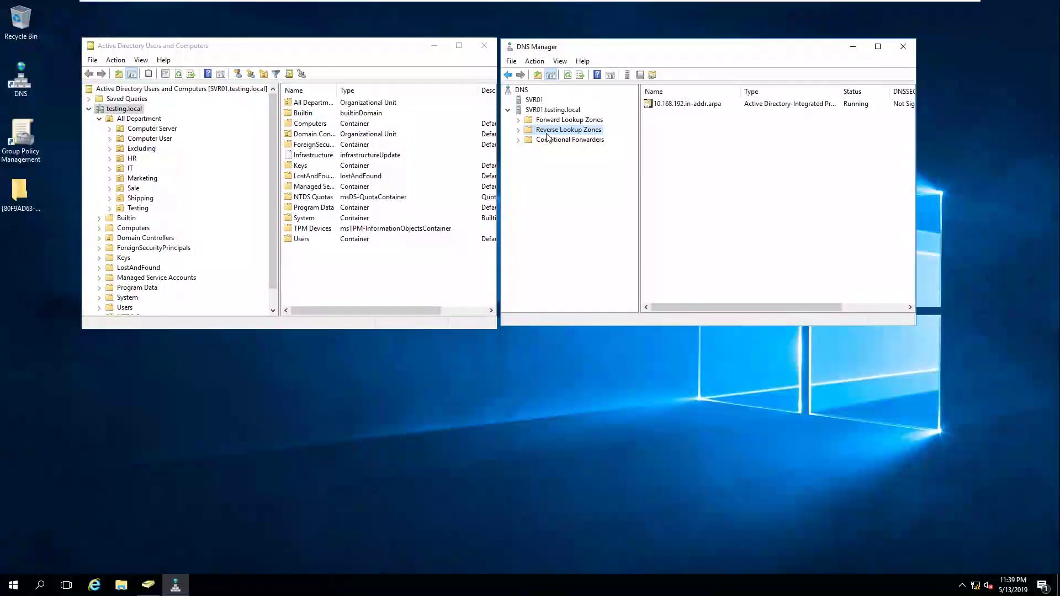
pyautogui.doubleClick(521, 119)
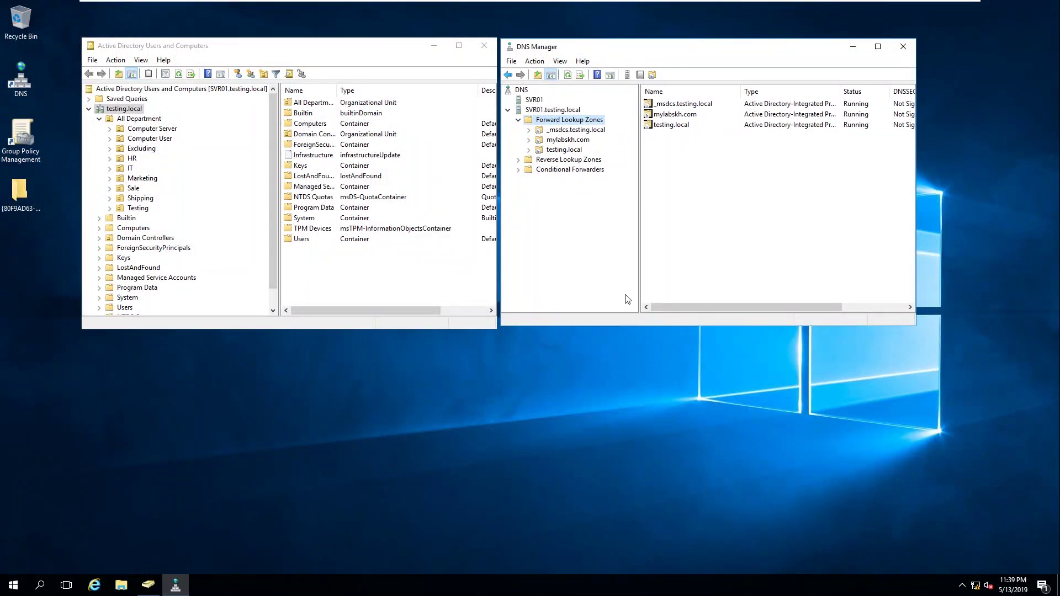
pyautogui.moveTo(620, 326); pyautogui.dragTo(620, 324)
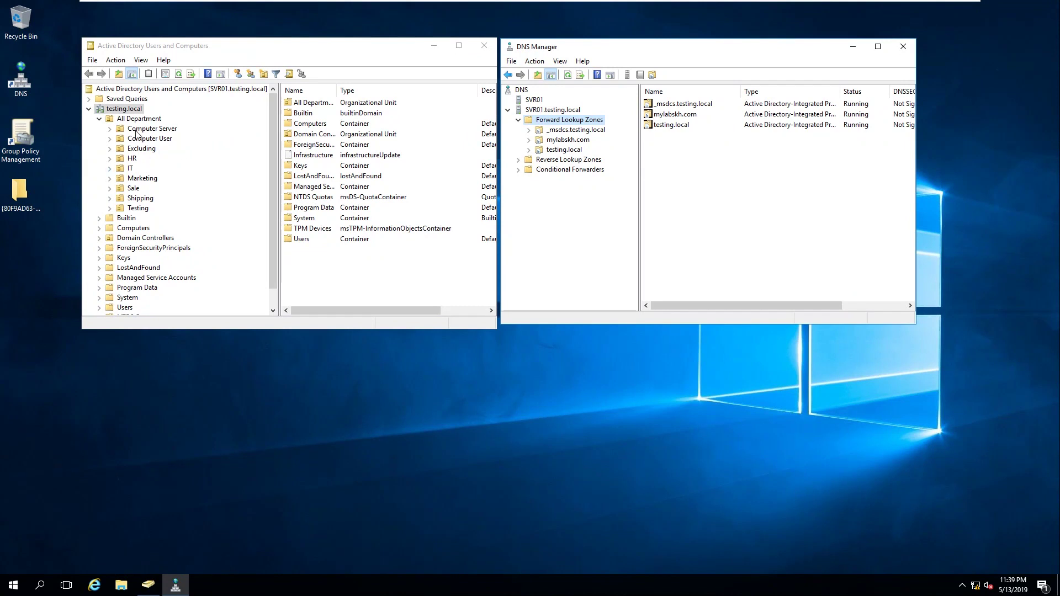
# Switch to the SVR02-AD2 virtual machine and sign in to the TESTING domain administrator account with its password.
pyautogui.moveTo(633, 2)
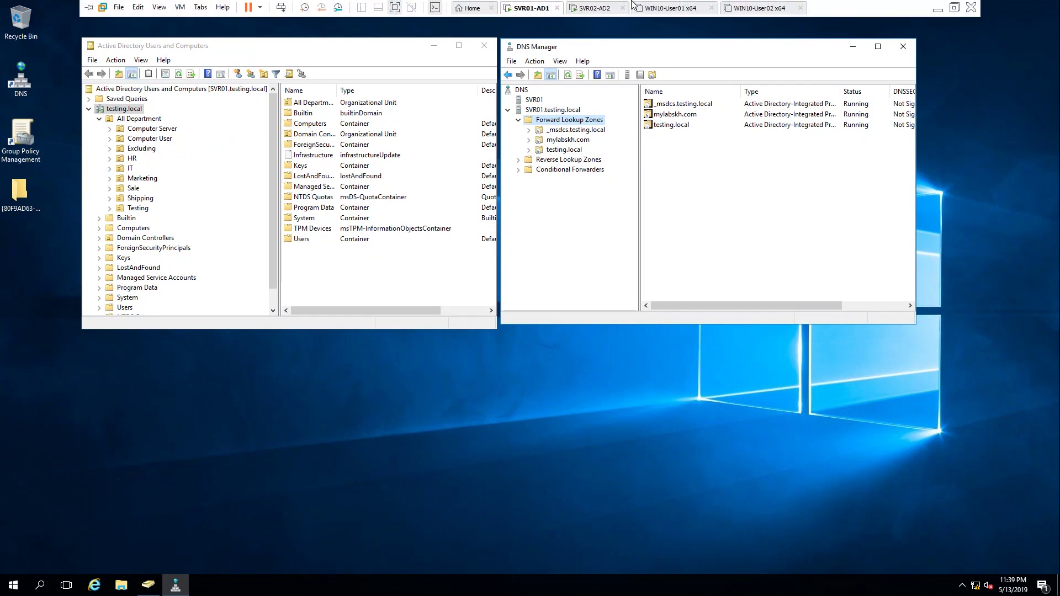
pyautogui.click(595, 7)
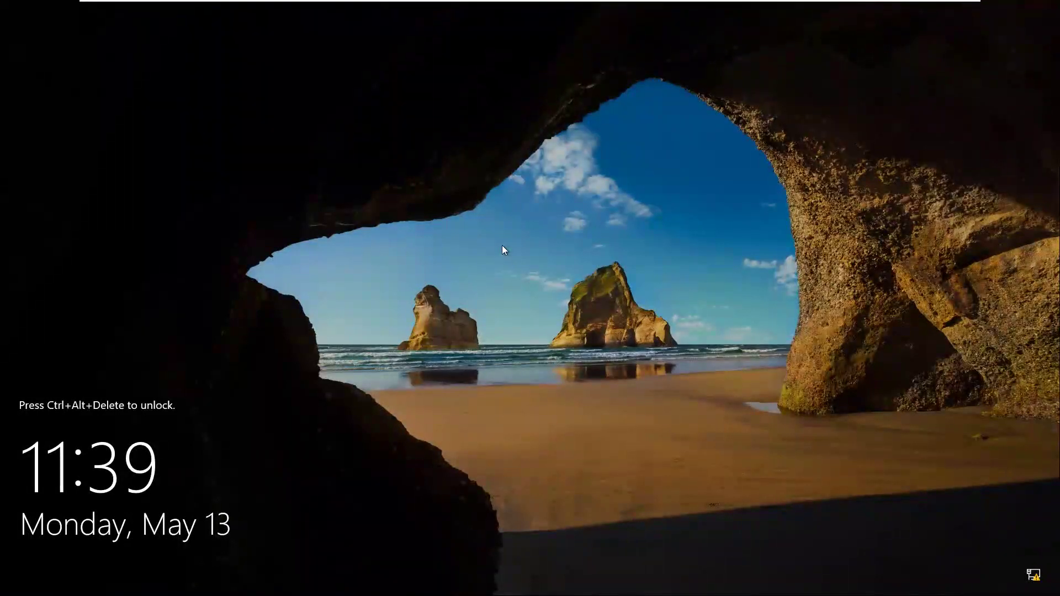
pyautogui.press('ctrl+alt+Insert')
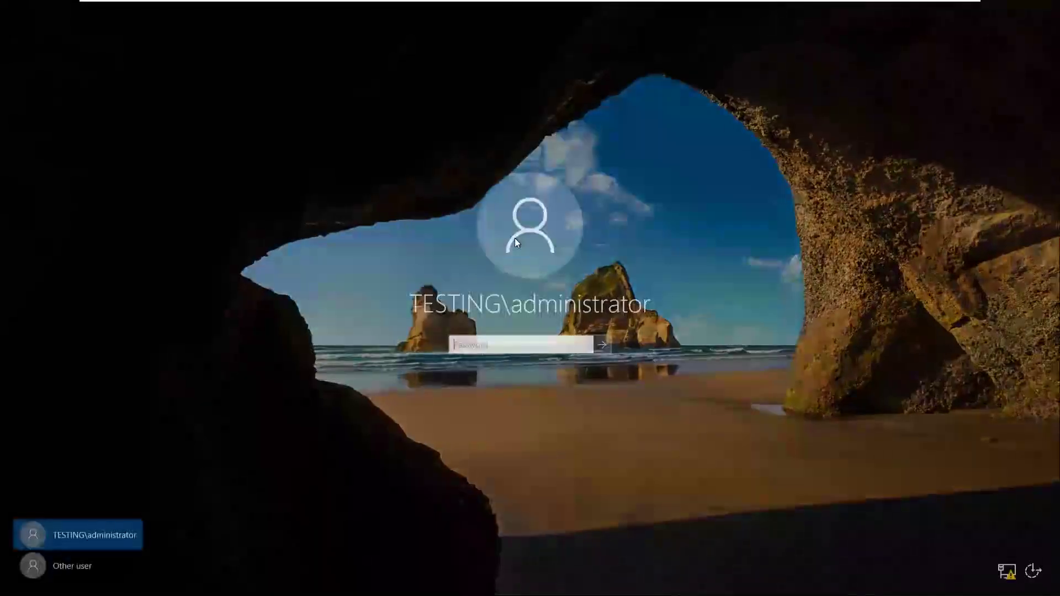
pyautogui.write('•••••••')
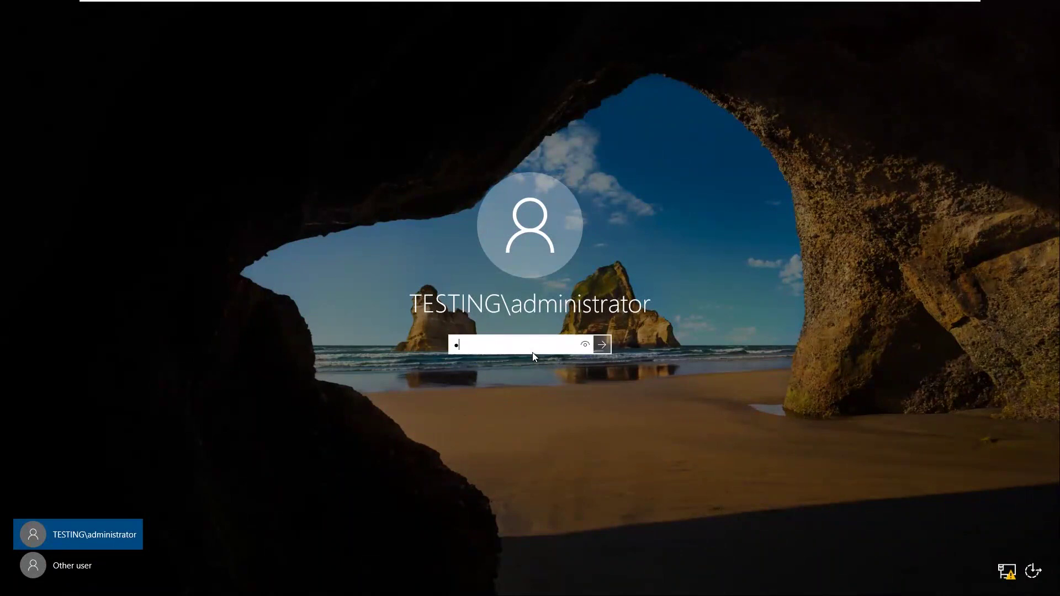
pyautogui.write('•••••••')
pyautogui.press('Return')
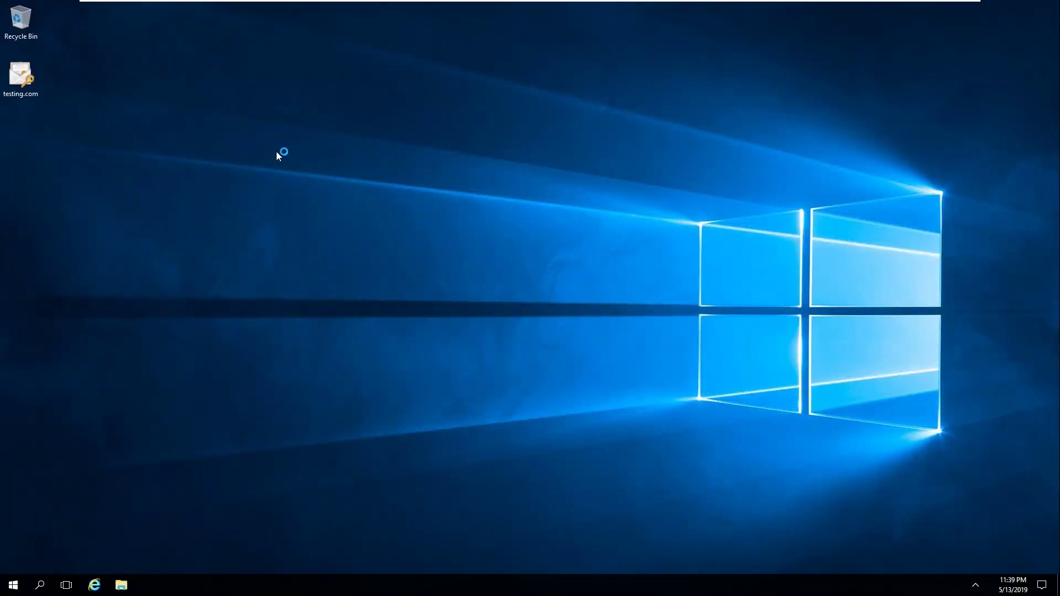
# Close the Server Manager window that starts at sign-in and refresh the desktop.
pyautogui.rightClick(246, 77)
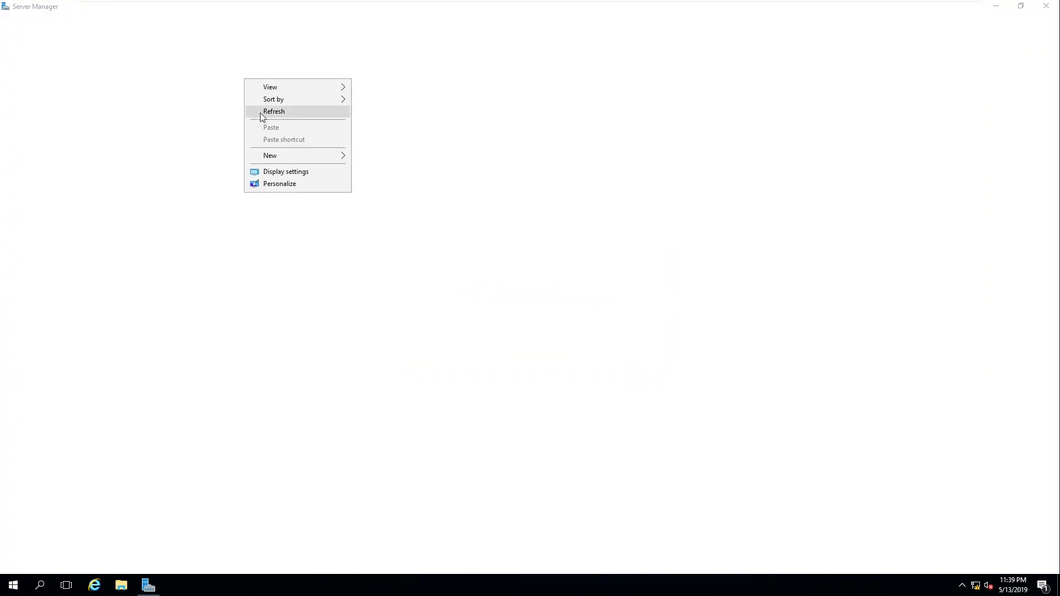
pyautogui.click(1046, 5)
pyautogui.rightClick(376, 249)
pyautogui.click(399, 282)
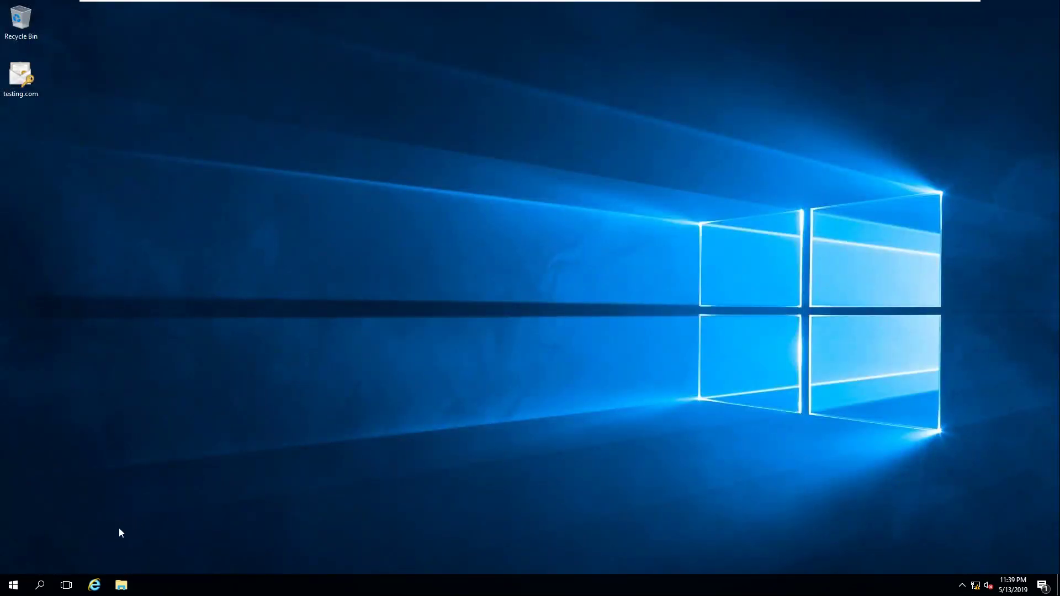
# Open Active Directory Users and Computers on SVR02-AD2 by running dsa.msc.
pyautogui.press('super+r')
pyautogui.click(233, 450)
pyautogui.press('super+r')
pyautogui.write('csa')
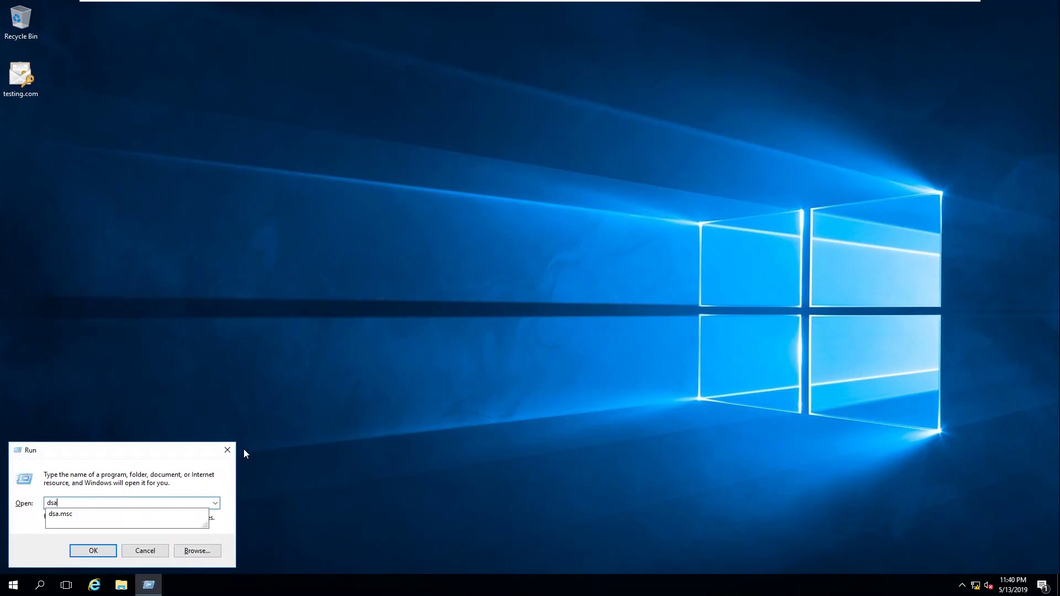
pyautogui.press('Down')
pyautogui.press('Return')
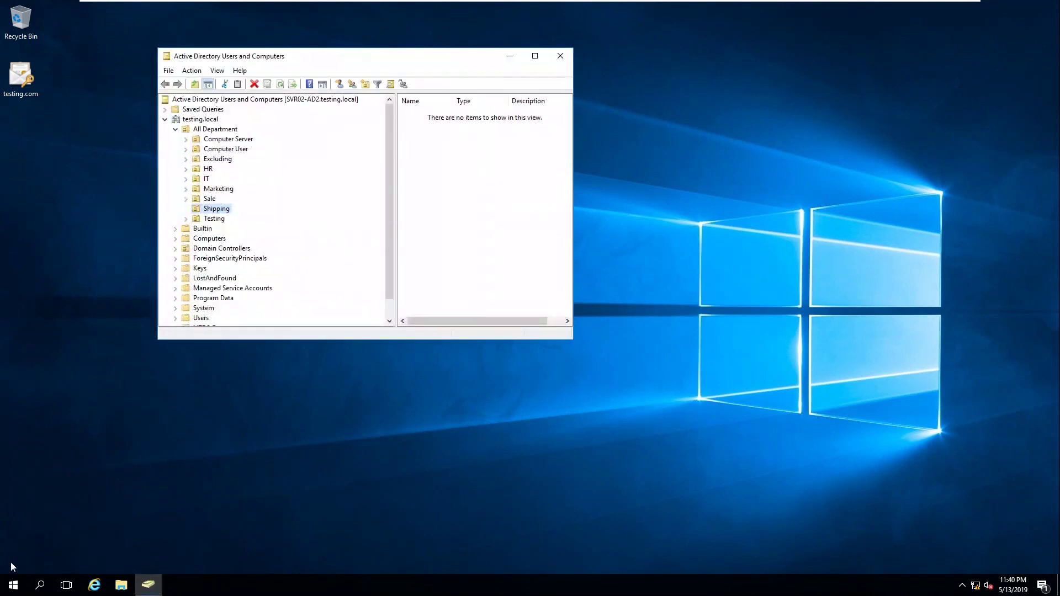
# Open DNS Manager from Server Manager's tools and expand the Forward Lookup Zones of SVR02-AD2.
pyautogui.click(13, 585)
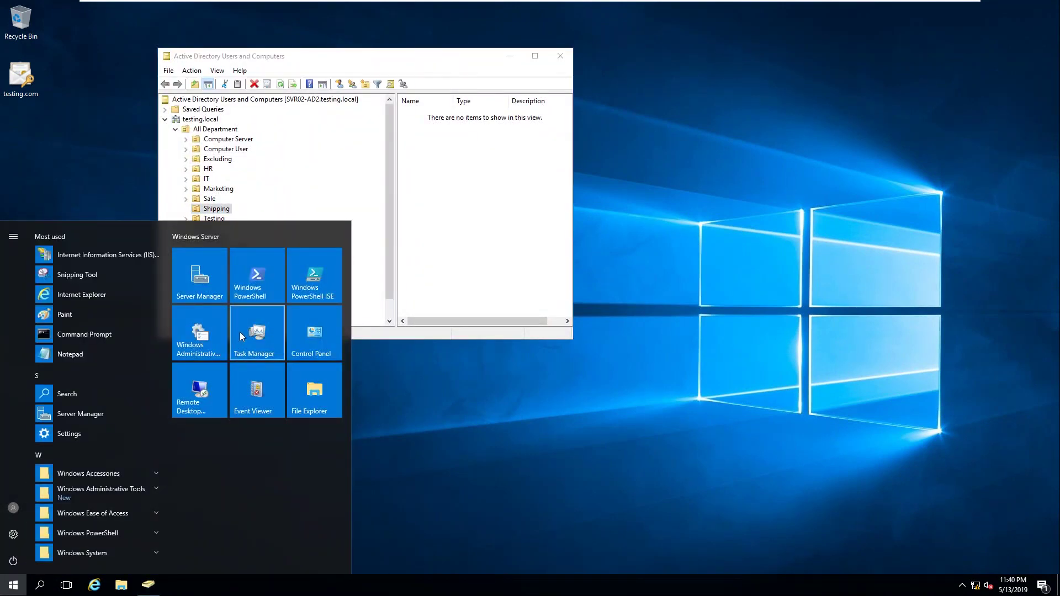
pyautogui.click(200, 275)
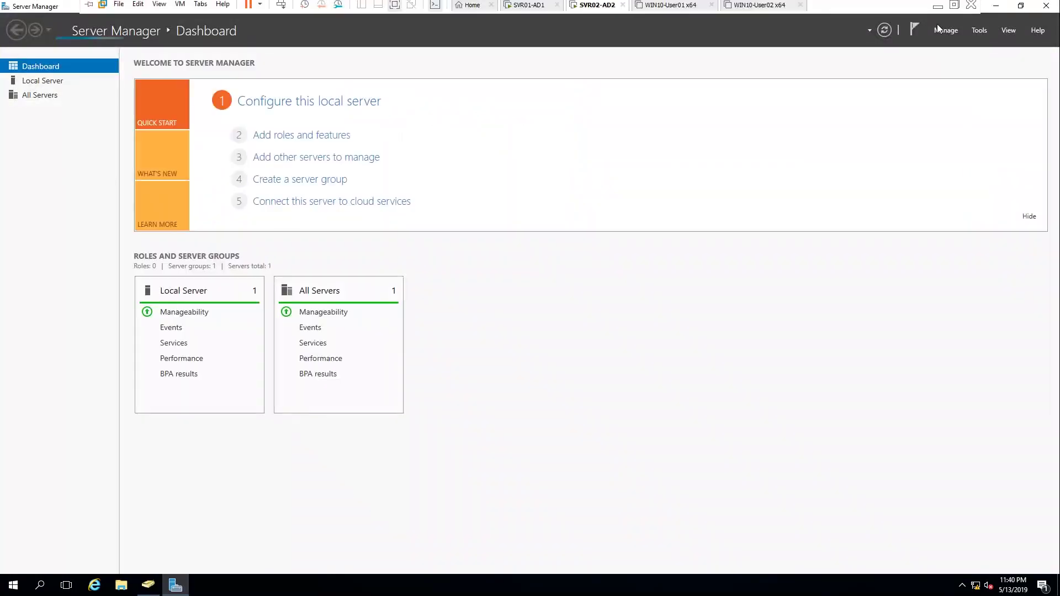
pyautogui.click(979, 30)
pyautogui.click(911, 165)
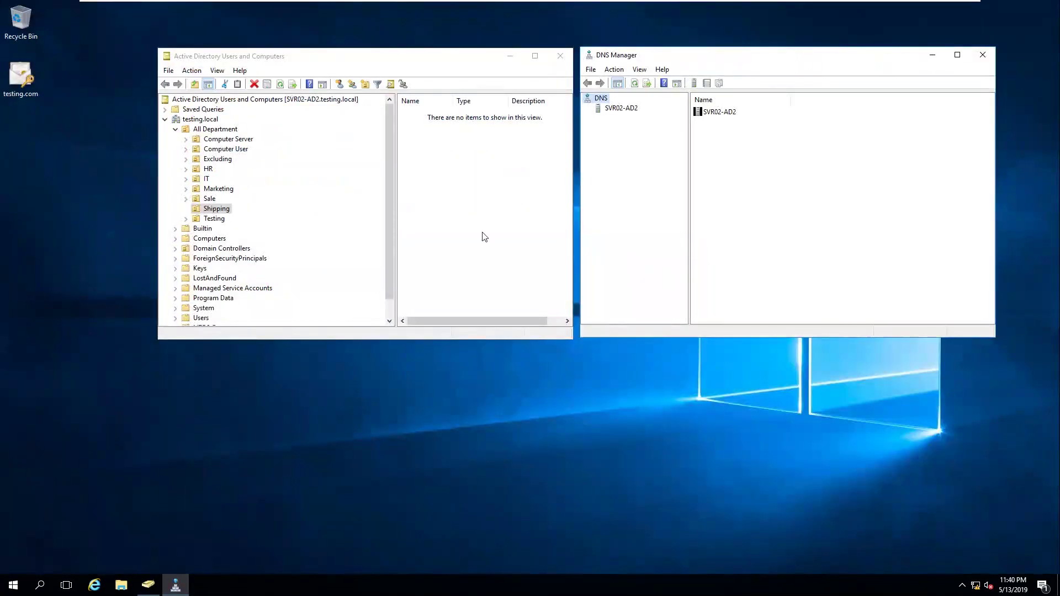
pyautogui.click(603, 110)
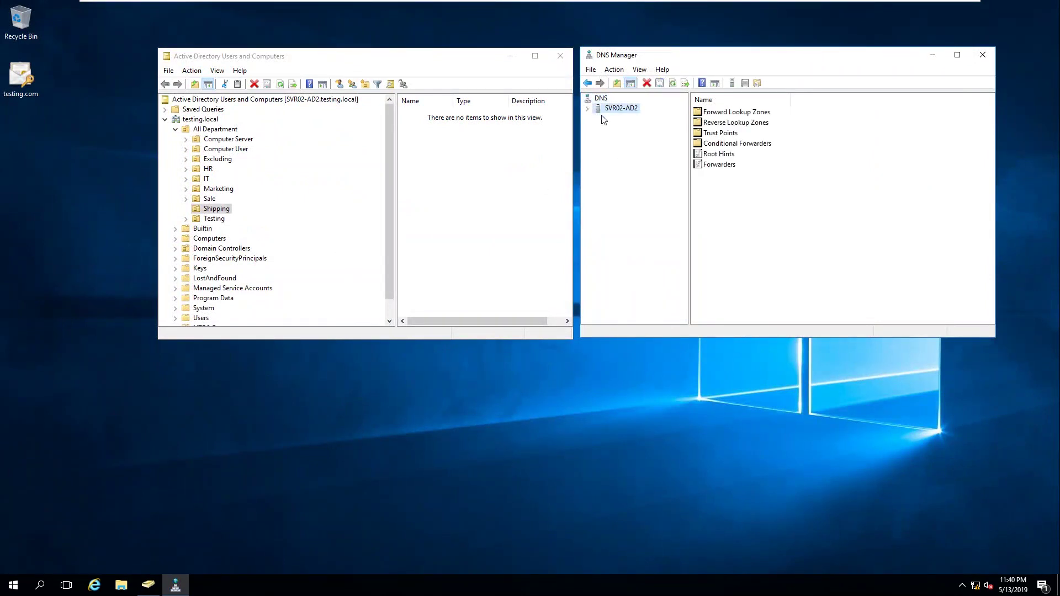
pyautogui.click(588, 108)
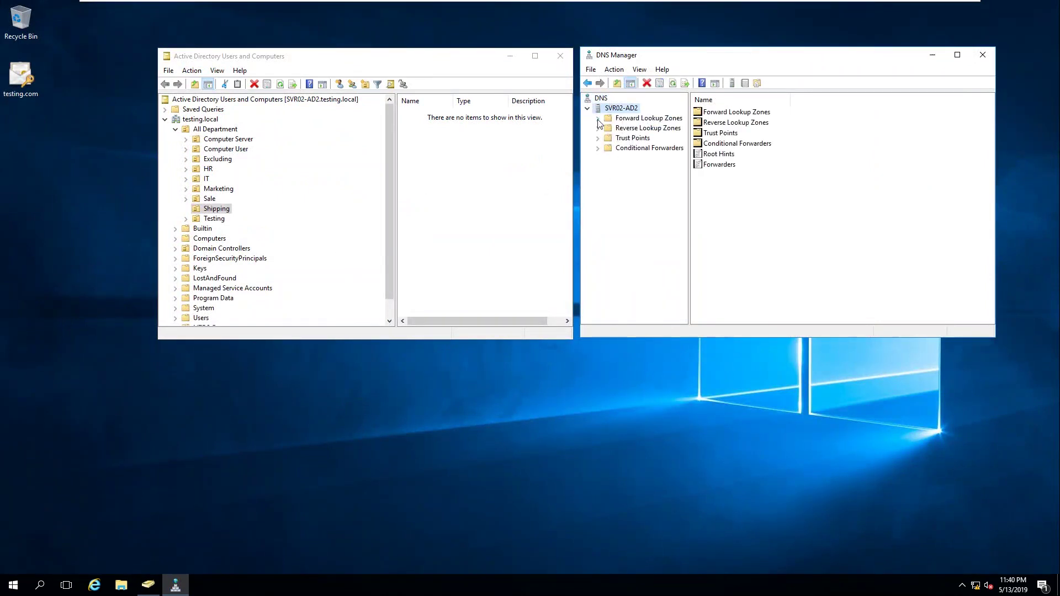
pyautogui.doubleClick(601, 120)
# Switch to SVR01-AD1 and examine the contents of each organizational unit under All Department, from Computer Server to Testing.
pyautogui.moveTo(598, 5)
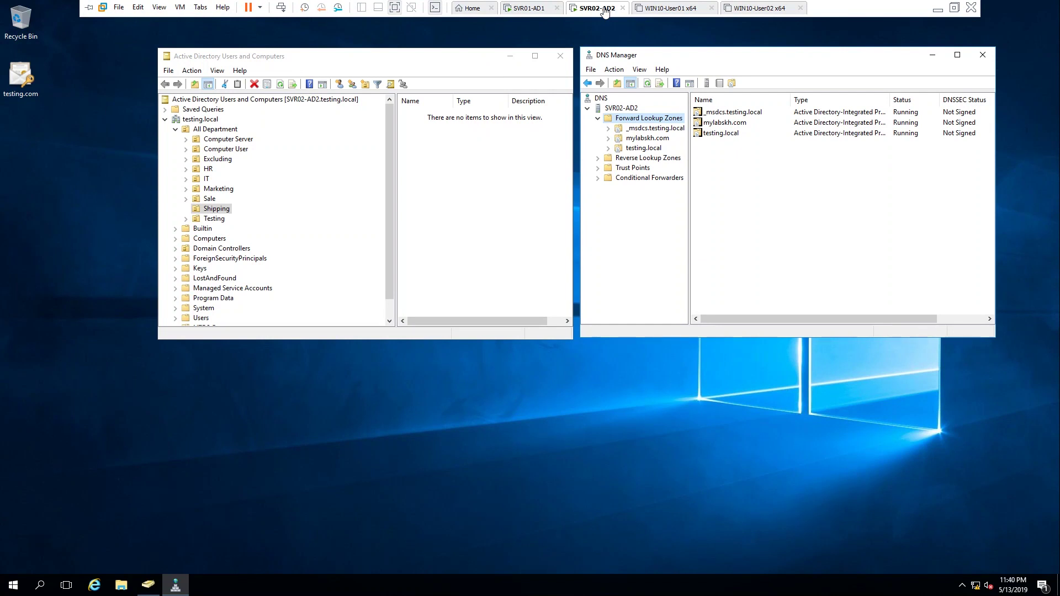
pyautogui.click(531, 10)
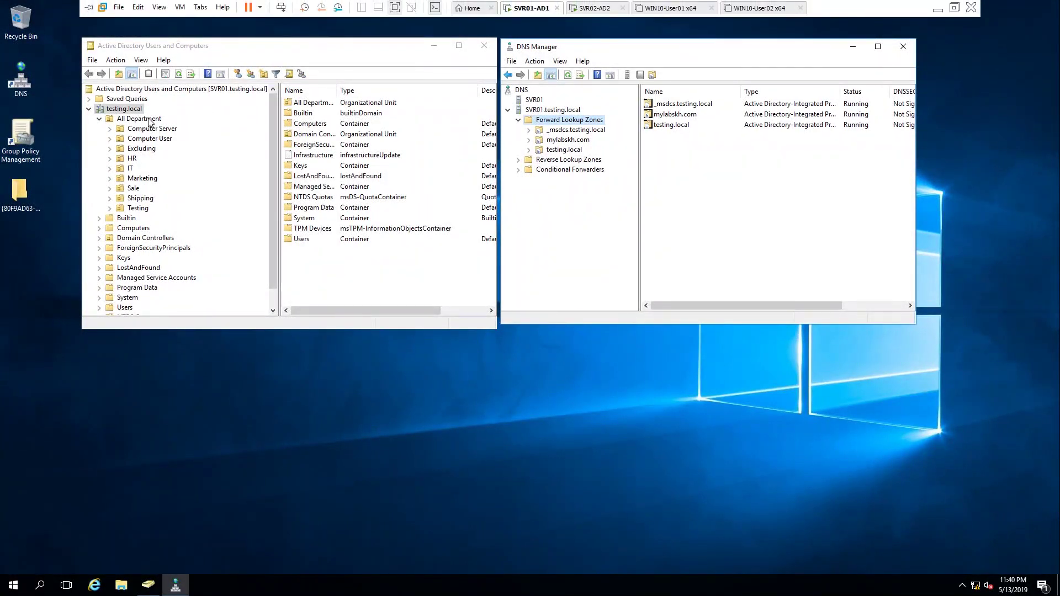
pyautogui.click(149, 120)
pyautogui.click(152, 129)
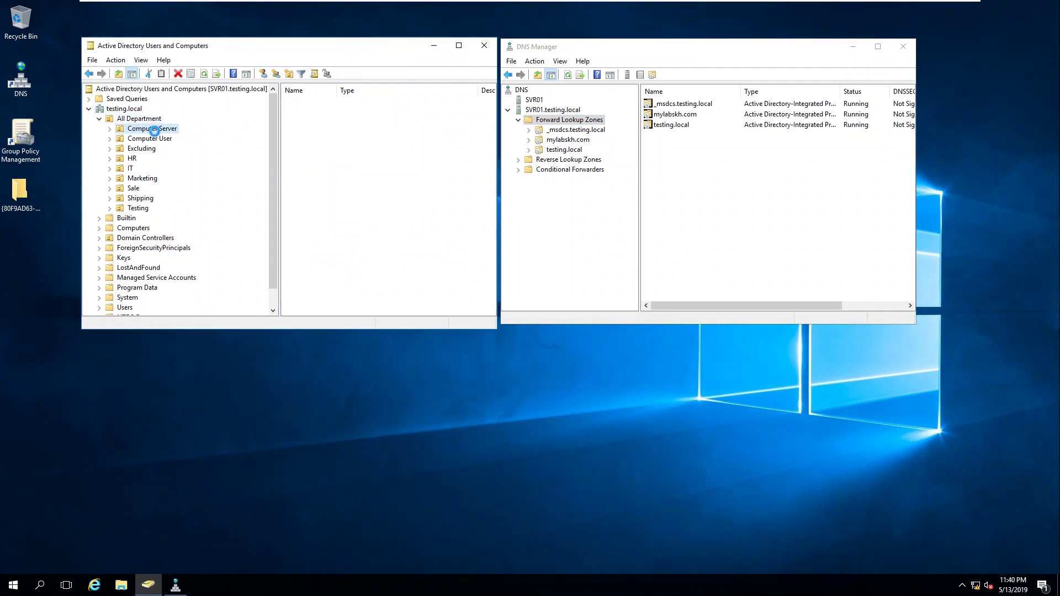
pyautogui.click(154, 140)
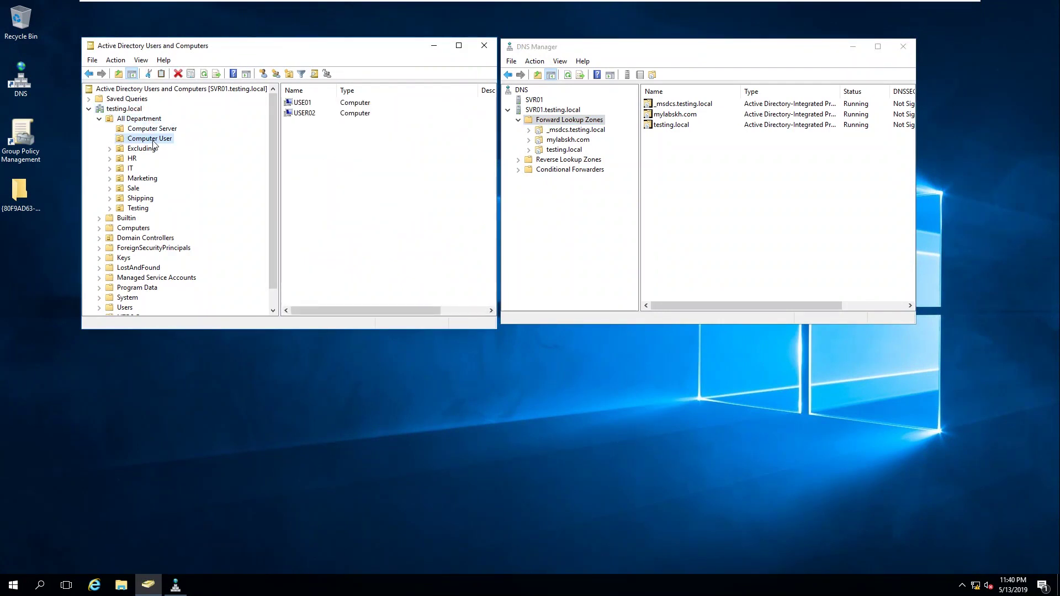
pyautogui.click(142, 149)
pyautogui.click(132, 158)
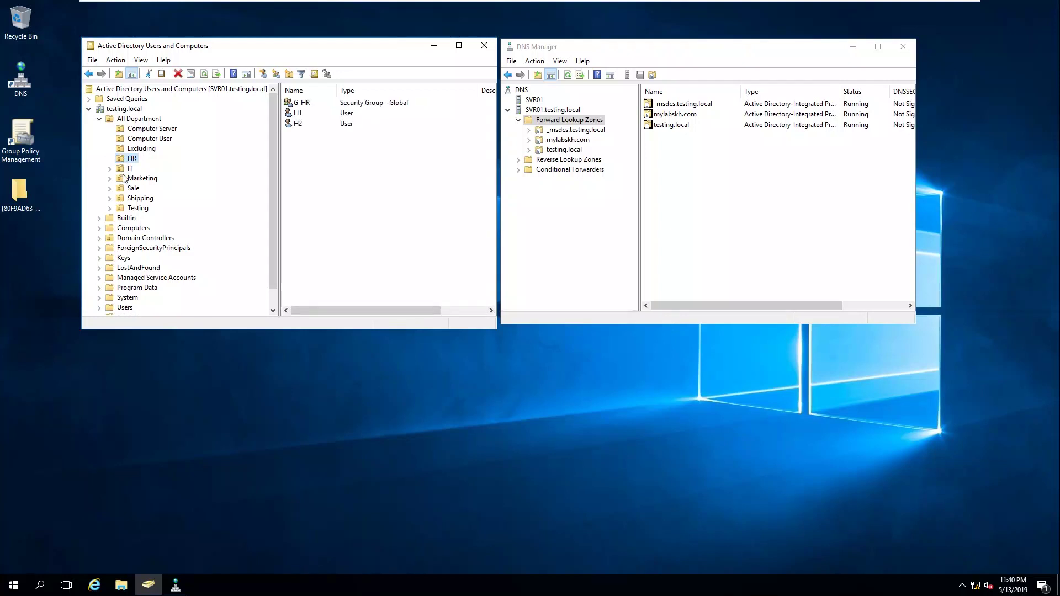
pyautogui.click(128, 168)
pyautogui.click(141, 178)
pyautogui.click(133, 188)
pyautogui.click(136, 198)
pyautogui.click(133, 209)
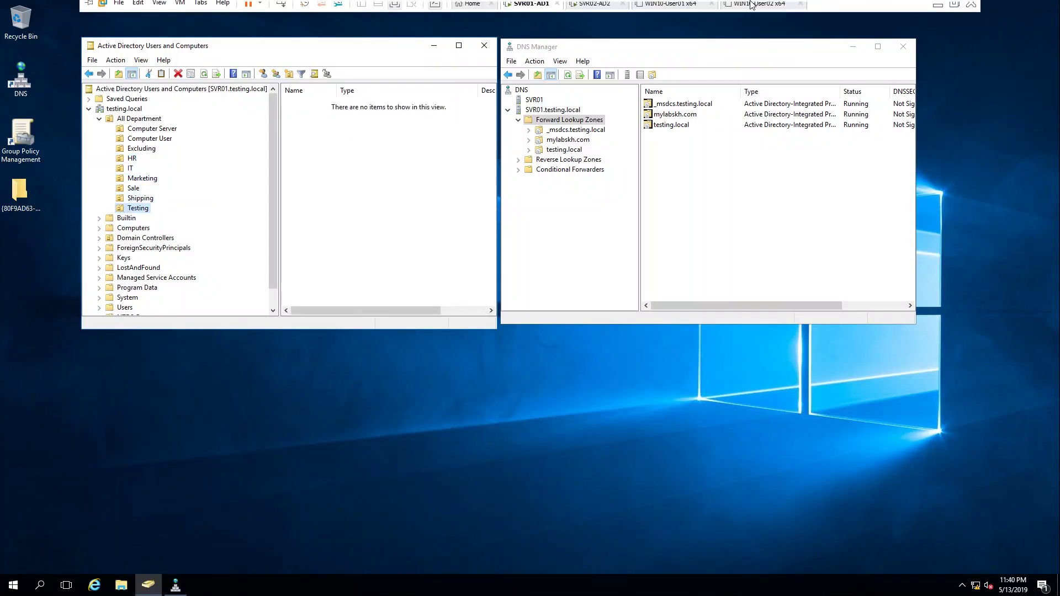
# Examine the DNS records of the mylabskh.com and testing.local forward lookup zones on SVR01.
pyautogui.click(562, 143)
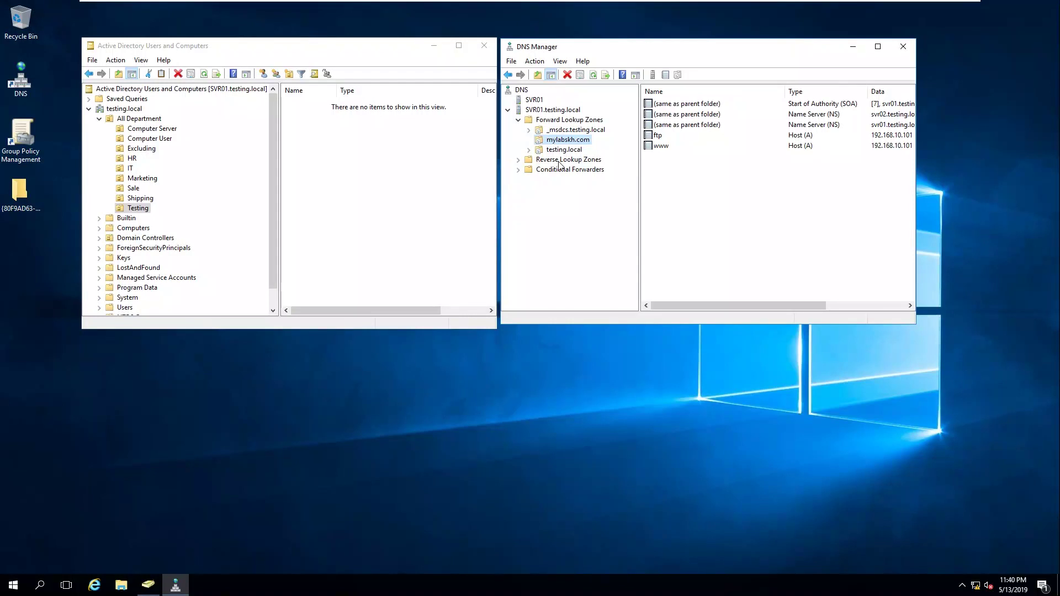
pyautogui.click(563, 150)
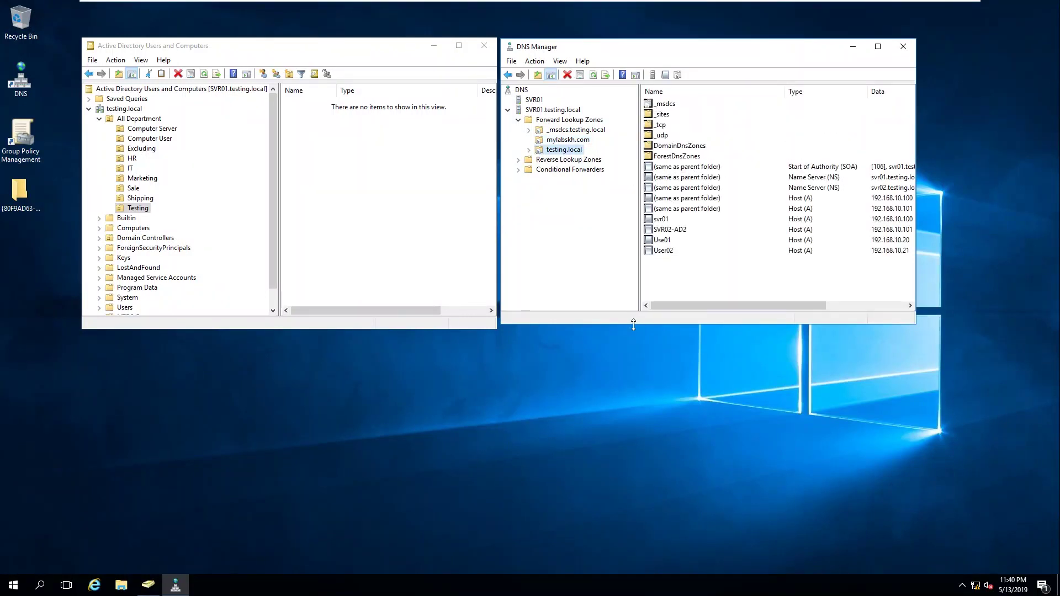
pyautogui.moveTo(611, 326); pyautogui.dragTo(613, 329)
# Switch to SVR02-AD2 and examine every organizational unit under All Department for comparison with the first domain controller.
pyautogui.moveTo(641, 4)
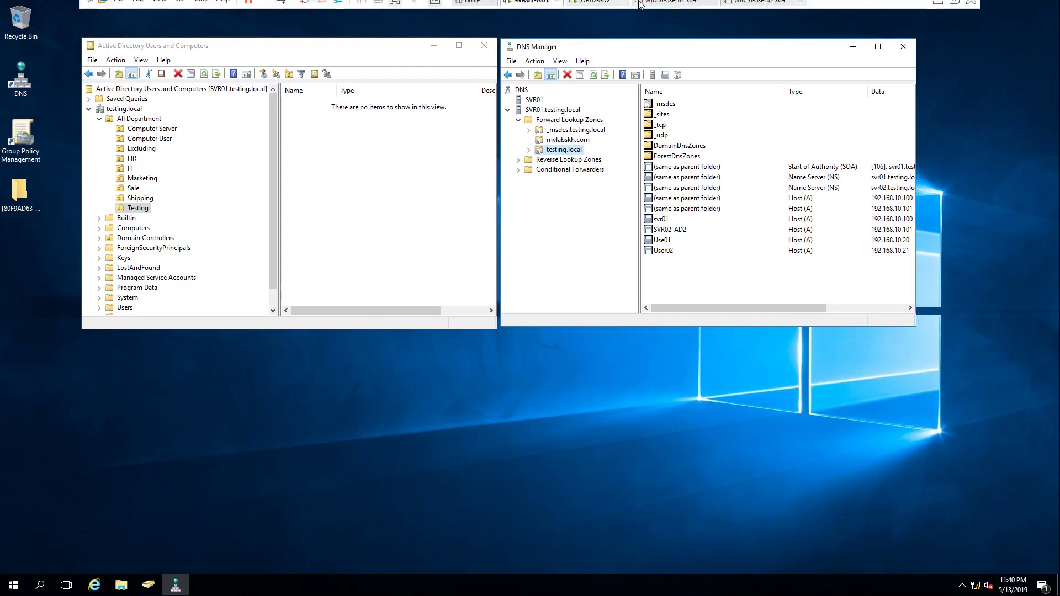
pyautogui.click(602, 8)
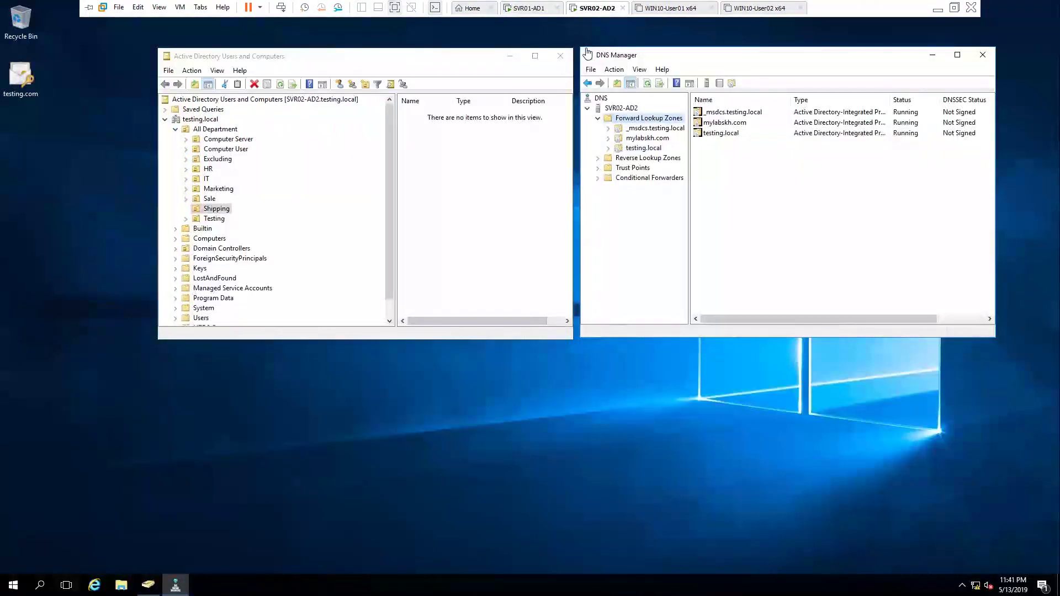
pyautogui.click(230, 133)
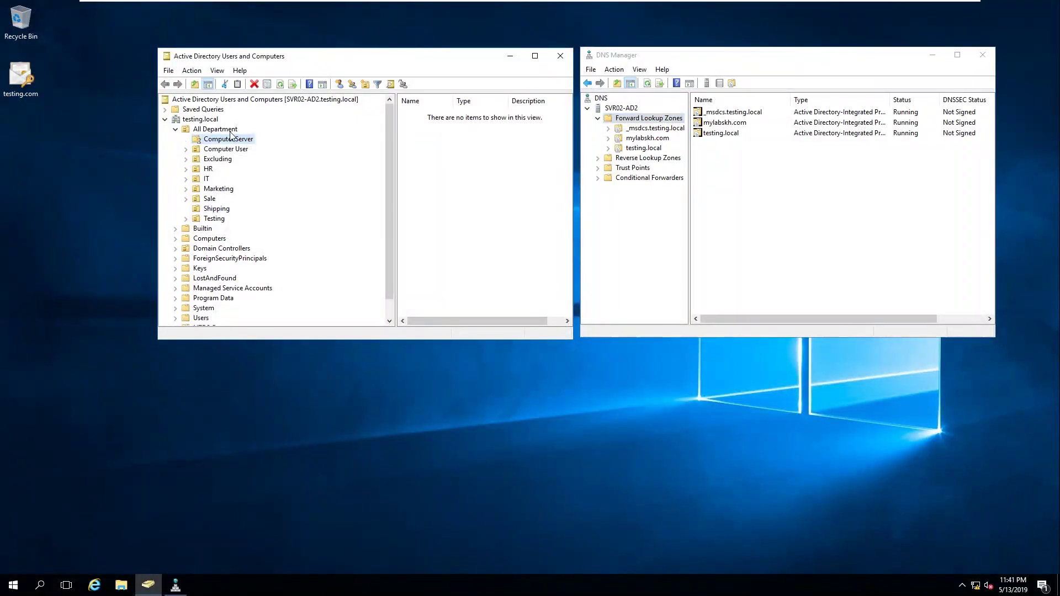
pyautogui.click(225, 141)
pyautogui.click(223, 150)
pyautogui.click(223, 159)
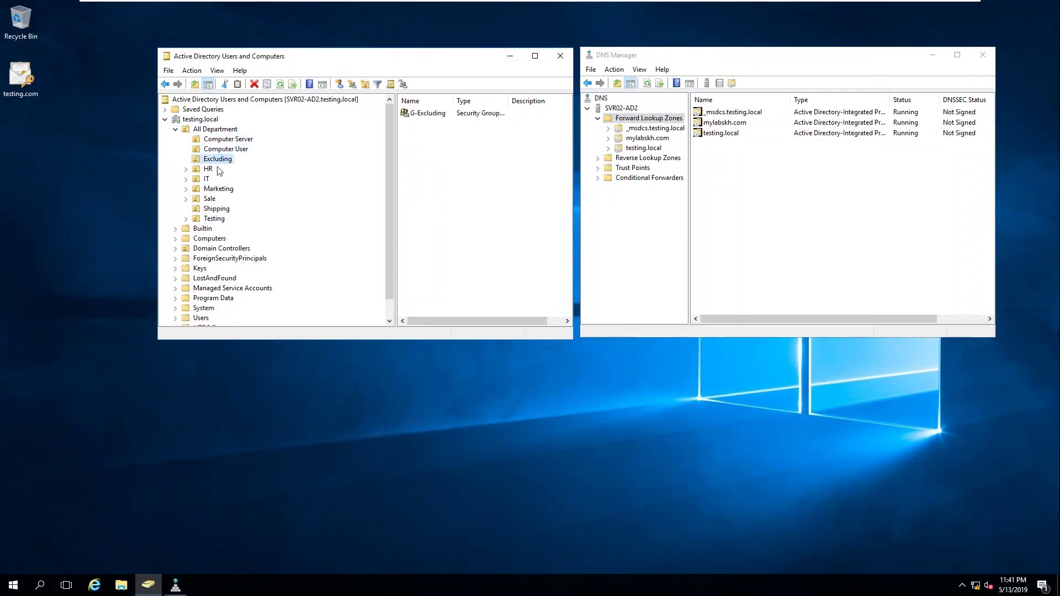
pyautogui.click(212, 169)
pyautogui.click(208, 179)
pyautogui.click(210, 191)
pyautogui.click(210, 199)
pyautogui.click(215, 208)
pyautogui.click(219, 220)
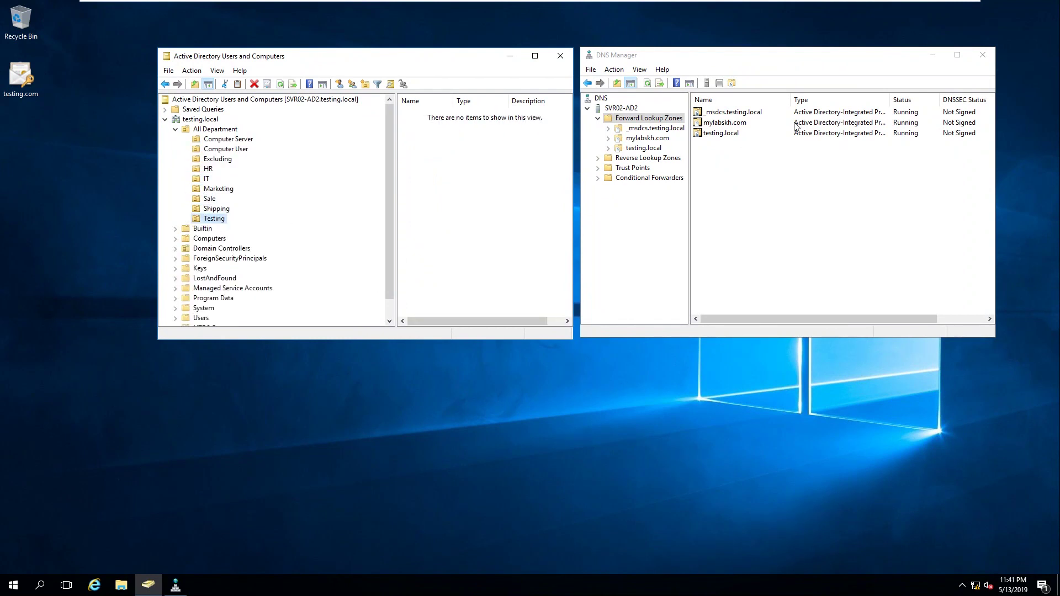
# Examine the mylabskh.com and testing.local forward lookup zones and the server node in SVR02-AD2's DNS Manager.
pyautogui.click(645, 138)
pyautogui.click(645, 147)
pyautogui.click(650, 138)
pyautogui.click(651, 118)
pyautogui.click(621, 108)
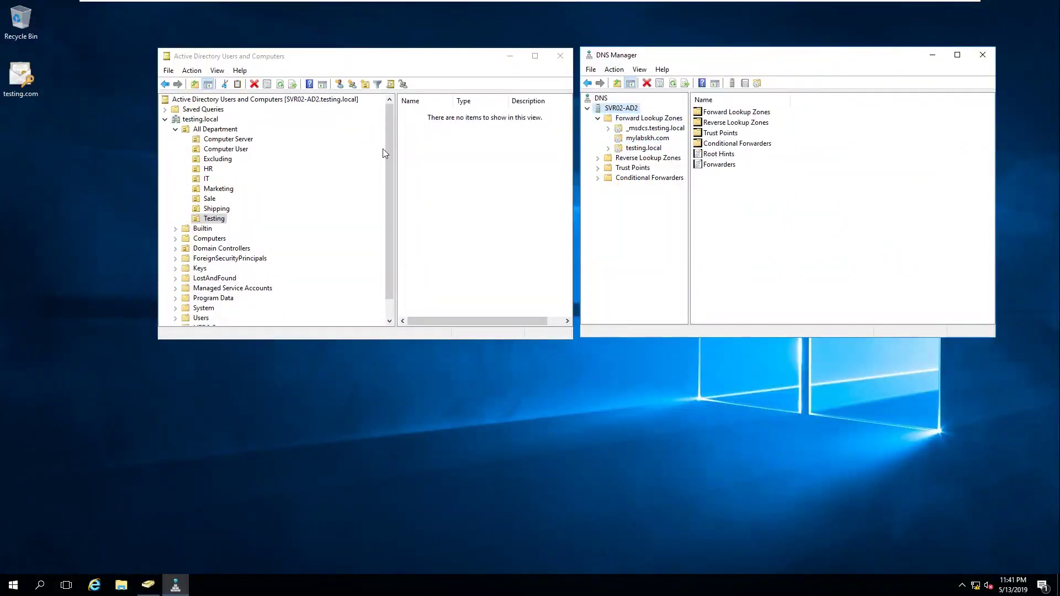
# Create an organizational unit named Operation under All Department with accidental-deletion protection enabled.
pyautogui.click(231, 134)
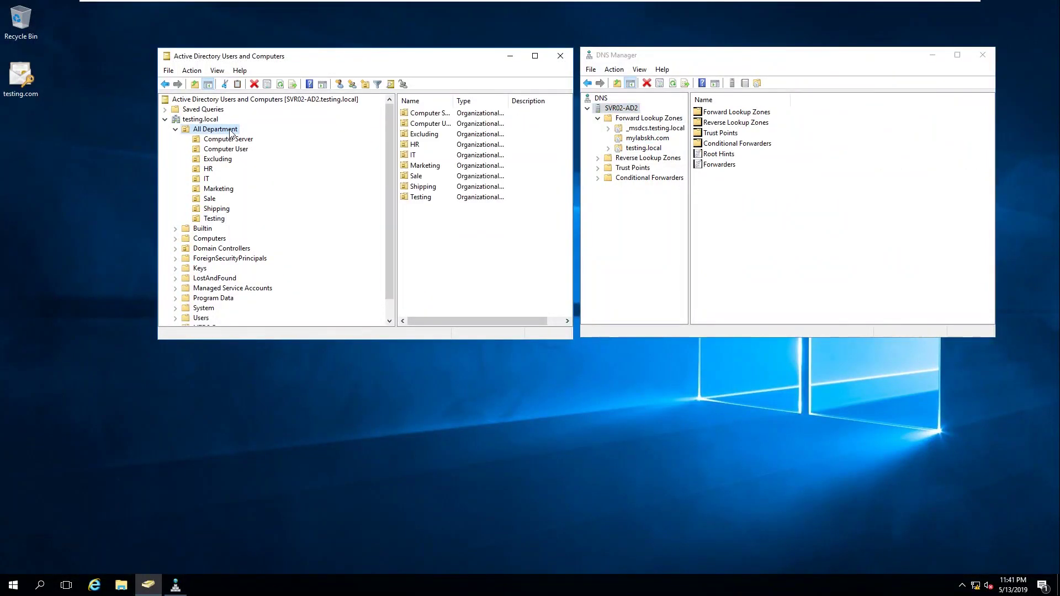
pyautogui.click(365, 84)
pyautogui.moveTo(656, 5)
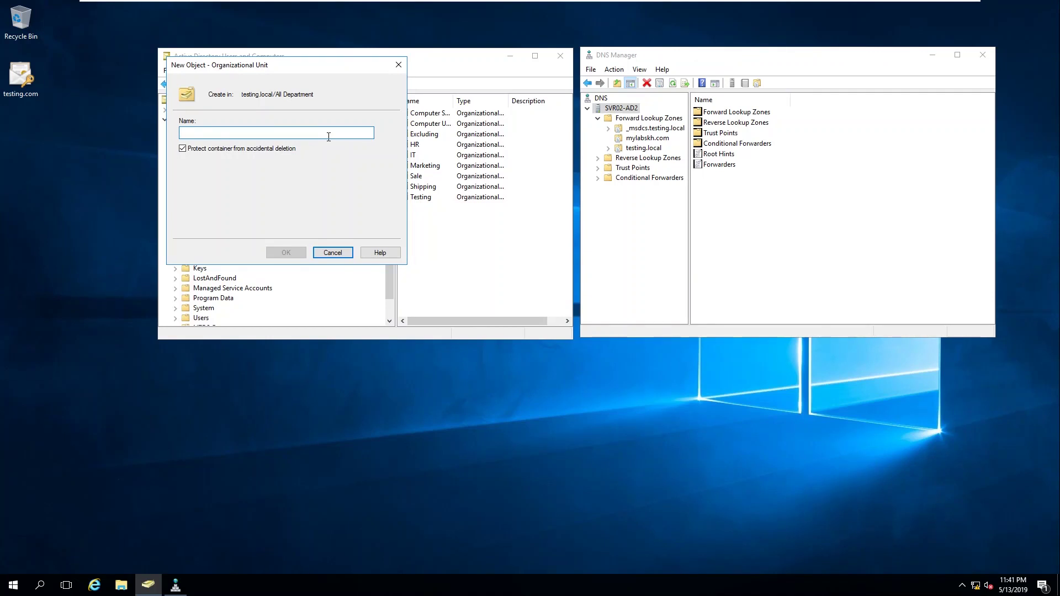
pyautogui.moveTo(300, 65); pyautogui.dragTo(546, 89)
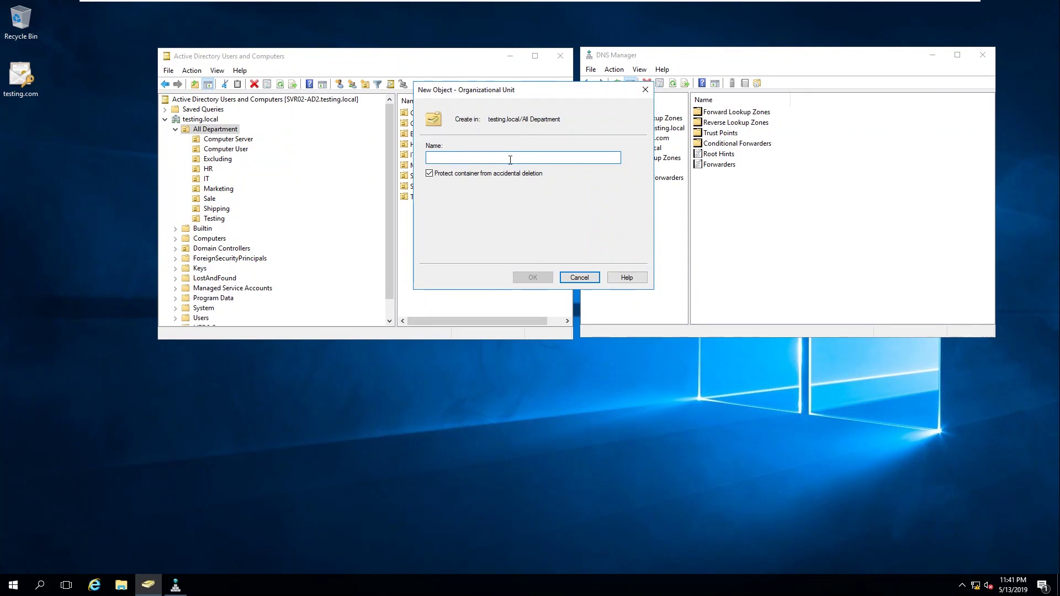
pyautogui.write('Op')
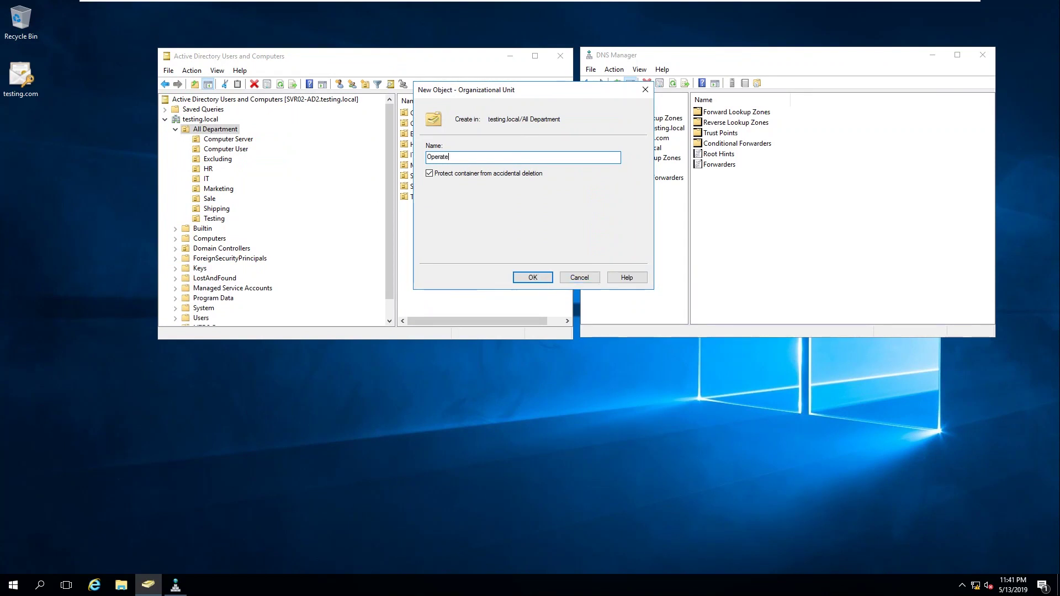
pyautogui.write('erate')
pyautogui.press('BackSpace')
pyautogui.click(549, 278)
# Switch to SVR01-AD1 and restart Active Directory Users and Computers to reload its directory data.
pyautogui.moveTo(568, 2)
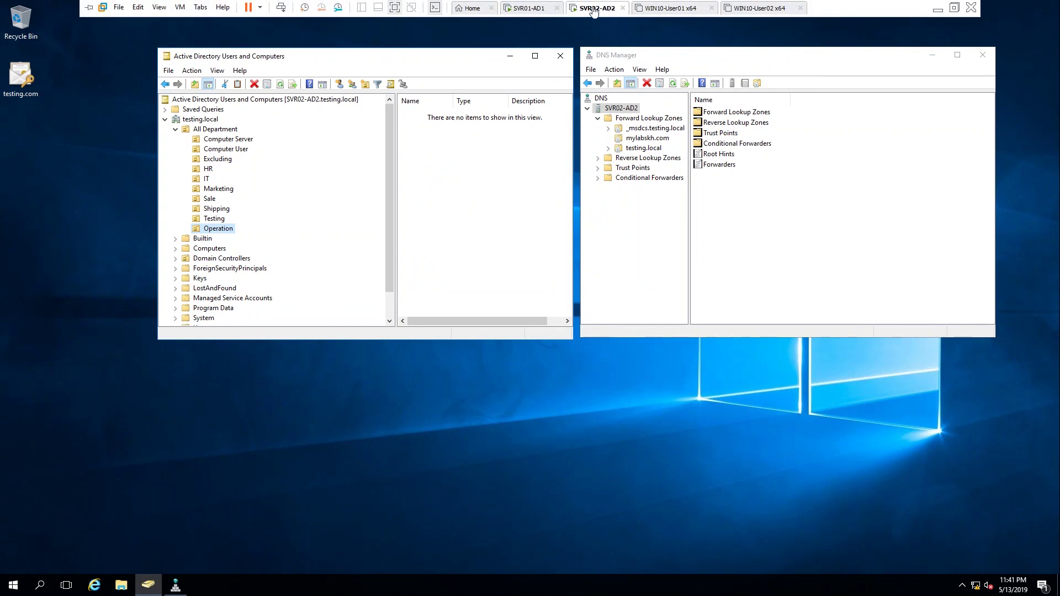
pyautogui.click(537, 9)
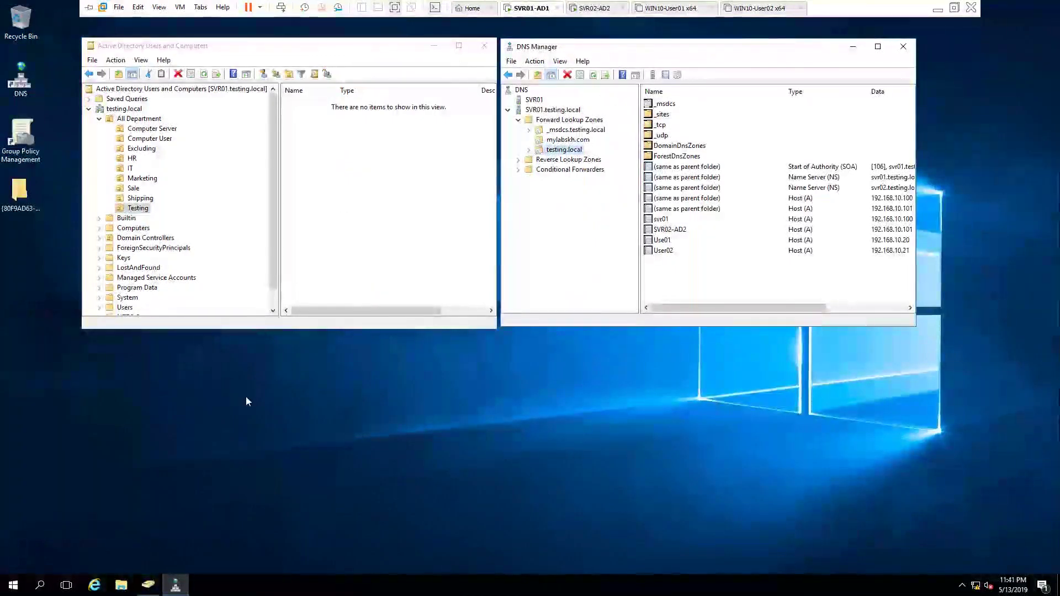
pyautogui.rightClick(246, 402)
pyautogui.click(264, 388)
pyautogui.click(246, 100)
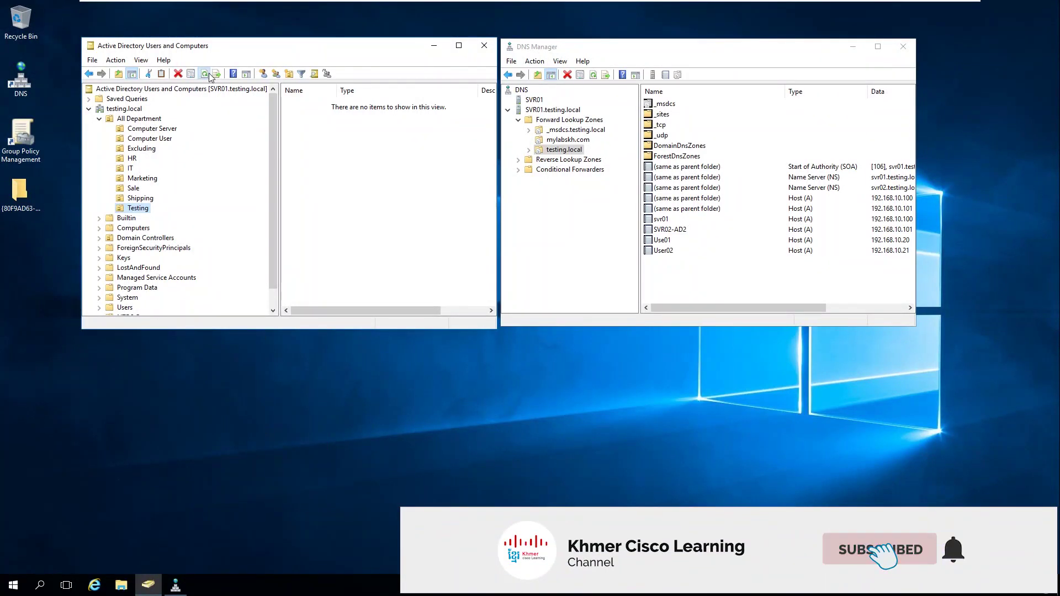
pyautogui.click(484, 45)
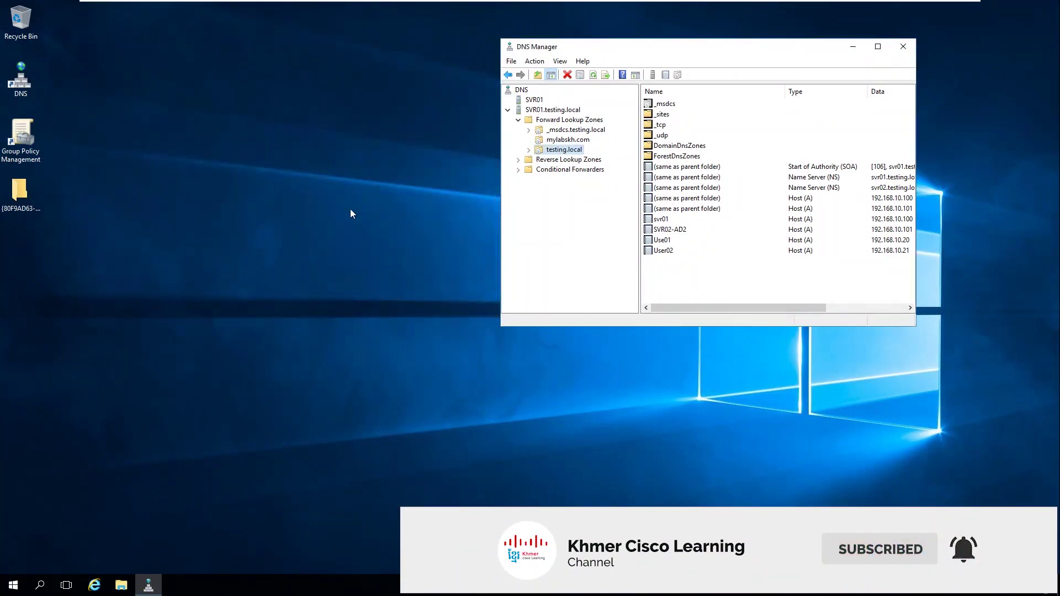
pyautogui.press('super+r')
pyautogui.click(93, 553)
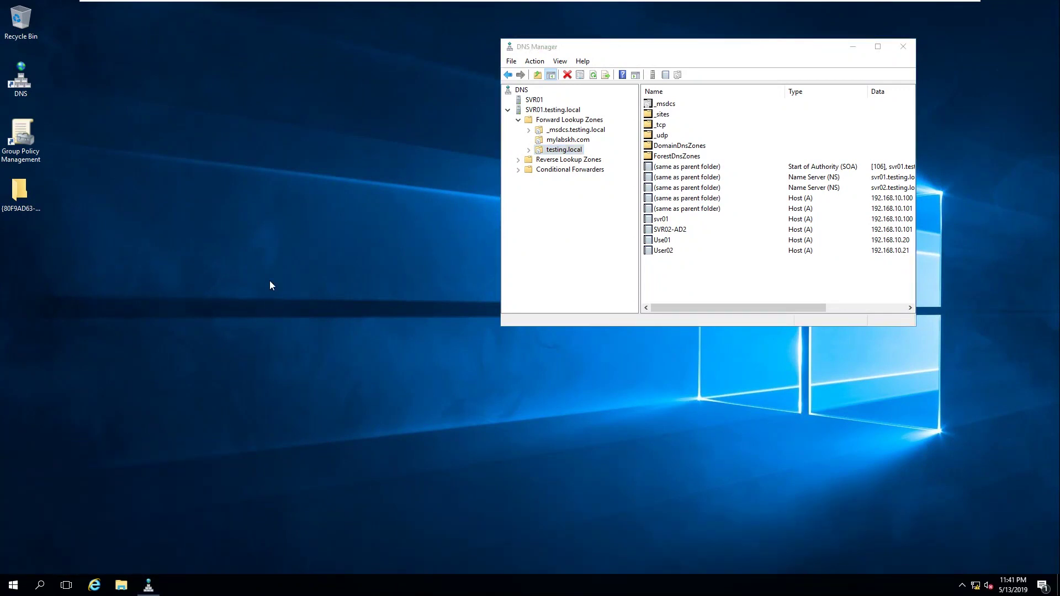
pyautogui.rightClick(210, 193)
pyautogui.click(225, 227)
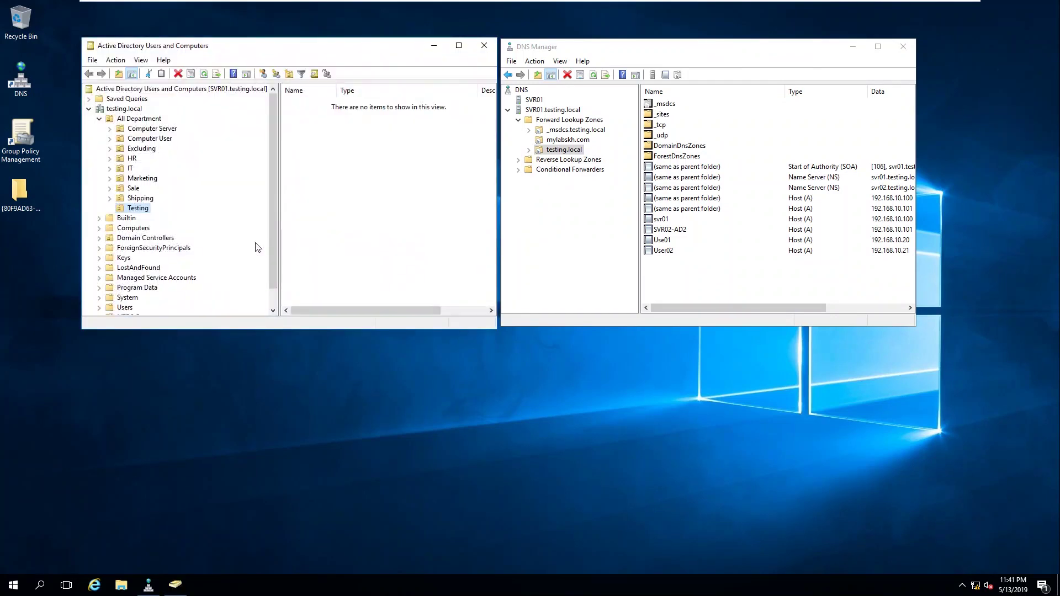
# Examine the organizational units under All Department on SVR01 for the new Operation unit.
pyautogui.click(148, 129)
pyautogui.click(152, 120)
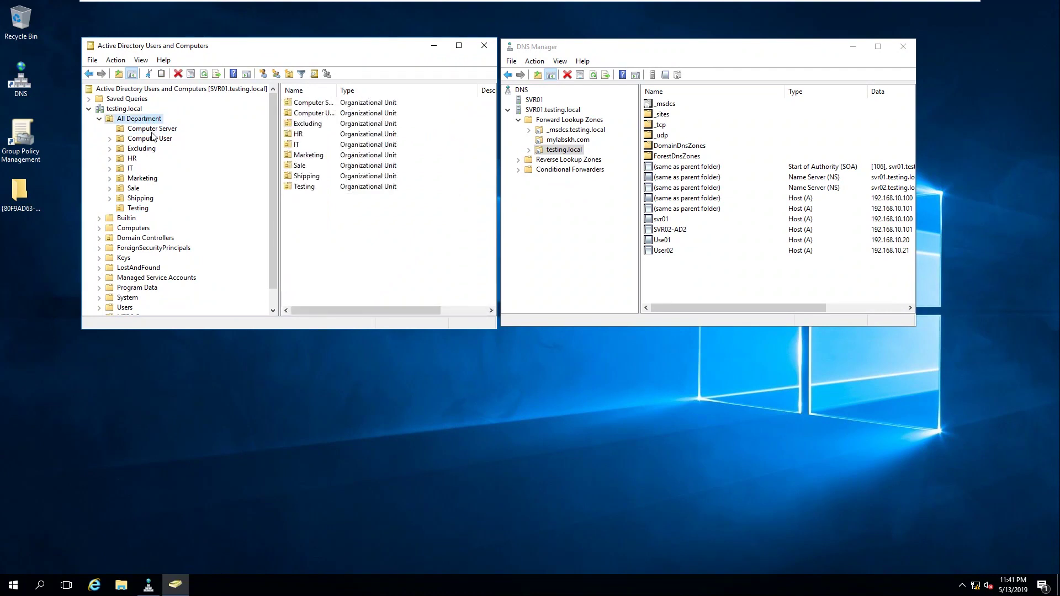
pyautogui.click(152, 131)
pyautogui.click(142, 208)
pyautogui.click(143, 199)
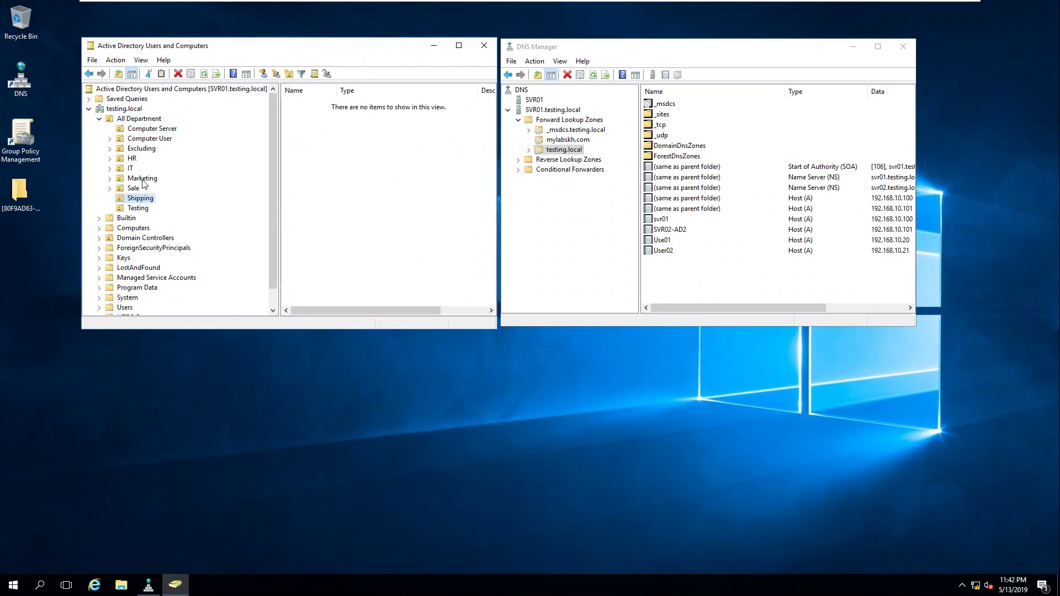
pyautogui.click(99, 119)
pyautogui.click(98, 119)
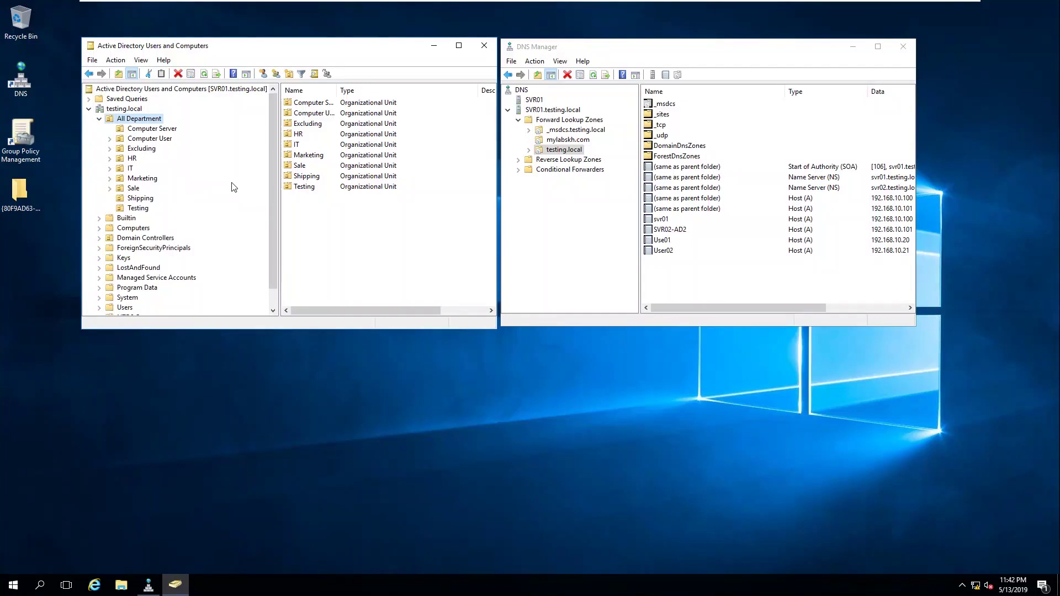
# Close Active Directory Users and Computers, check the tree on SVR02-AD2, and relaunch the console on SVR01-AD1 with dsa.msc.
pyautogui.click(484, 46)
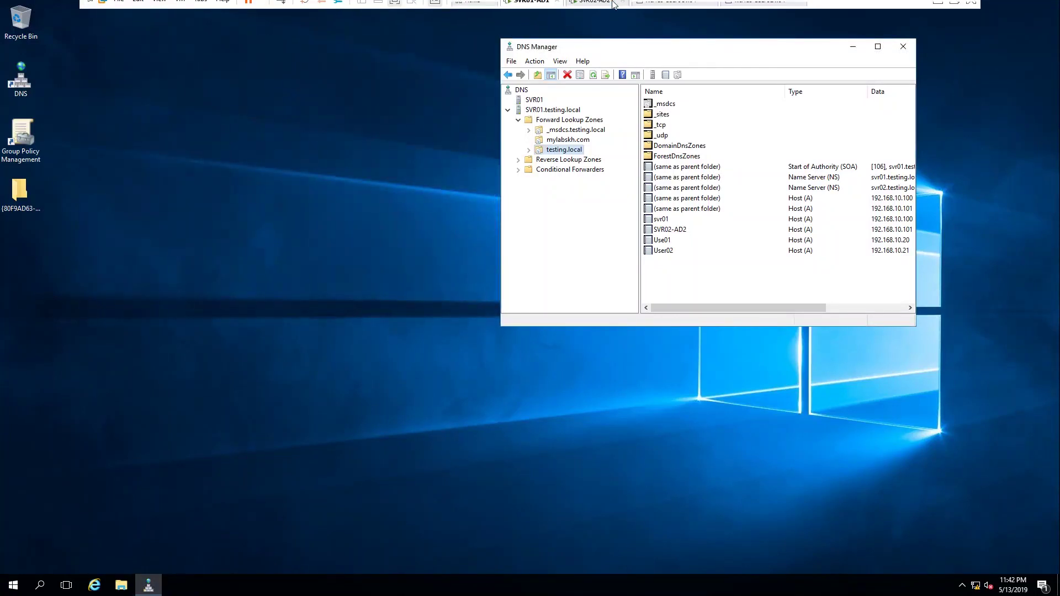
pyautogui.click(613, 4)
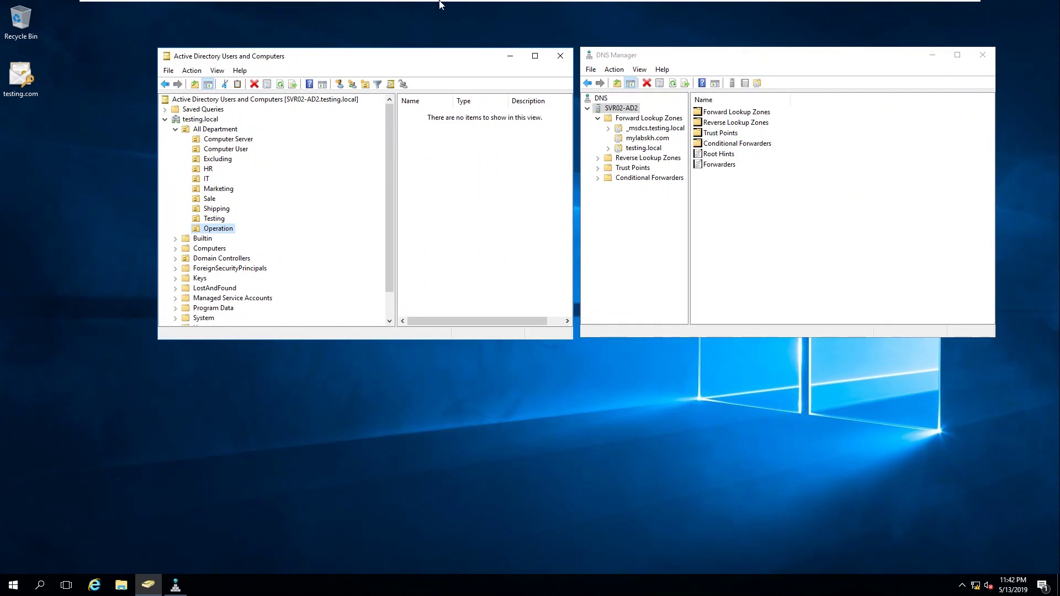
pyautogui.click(536, 7)
pyautogui.rightClick(156, 133)
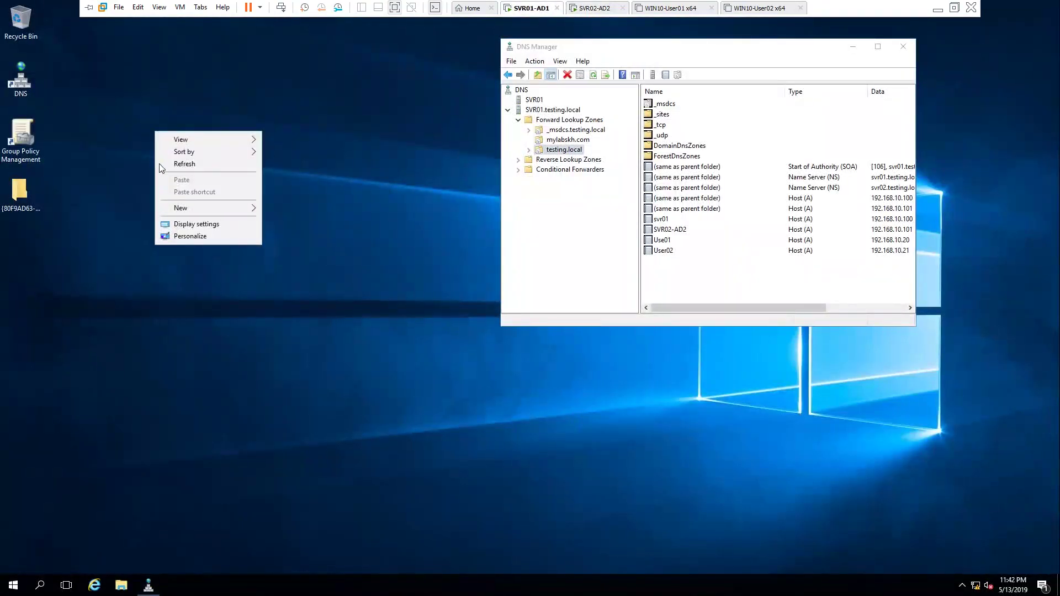
pyautogui.click(171, 165)
pyautogui.press('super+r')
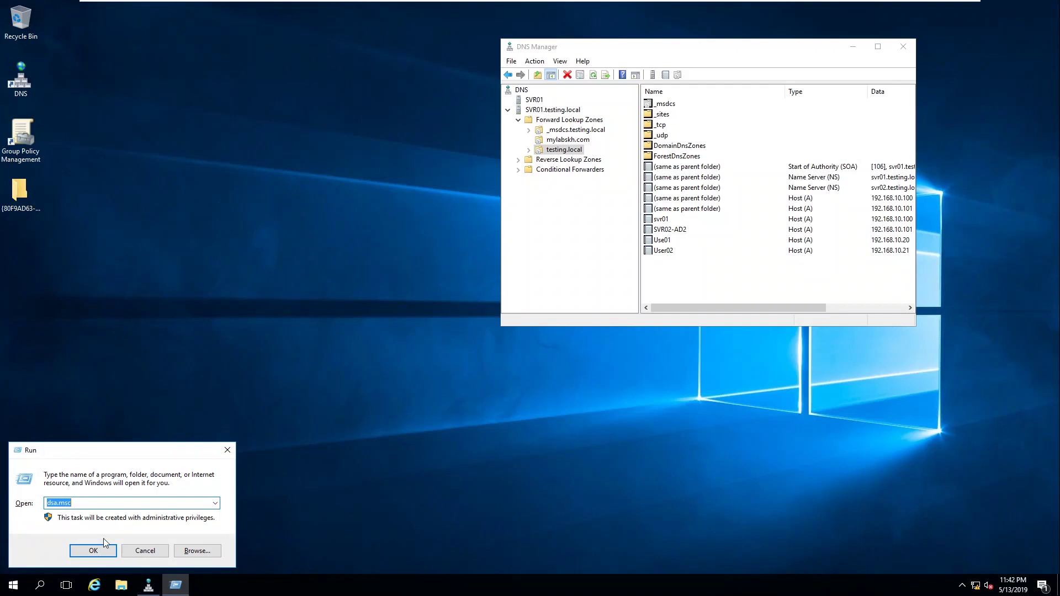
pyautogui.click(97, 551)
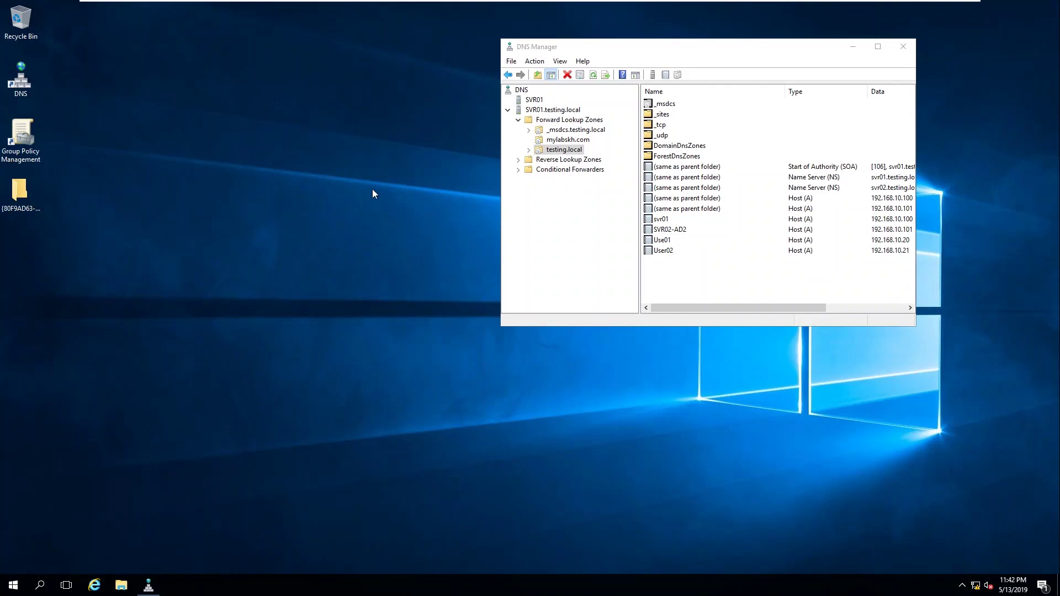
pyautogui.rightClick(217, 84)
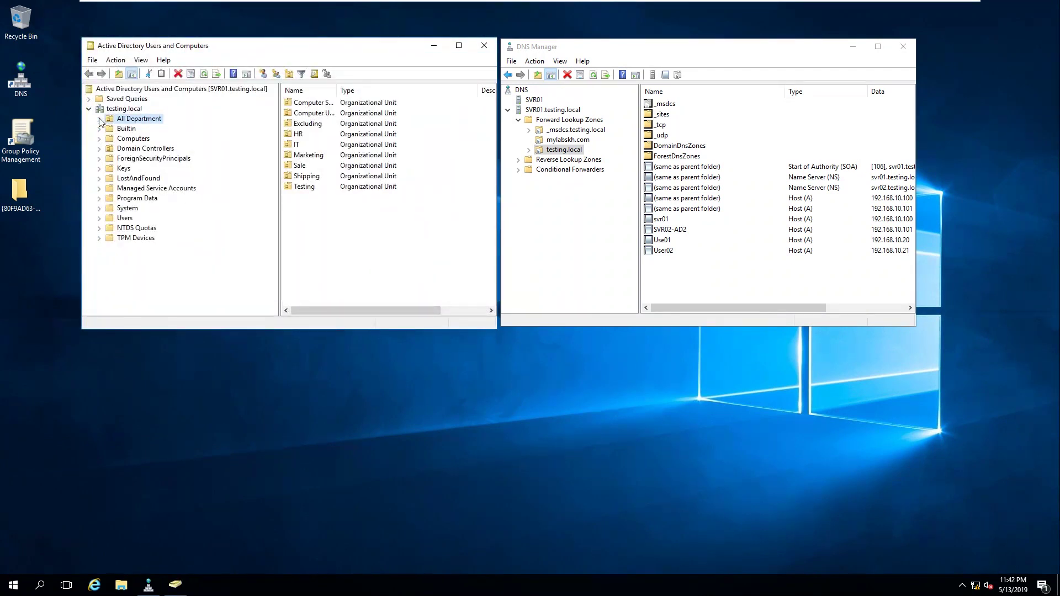
# Expand All Department on SVR01, examine its organizational units for Operation, and refresh the container.
pyautogui.click(100, 119)
pyautogui.click(142, 177)
pyautogui.click(136, 208)
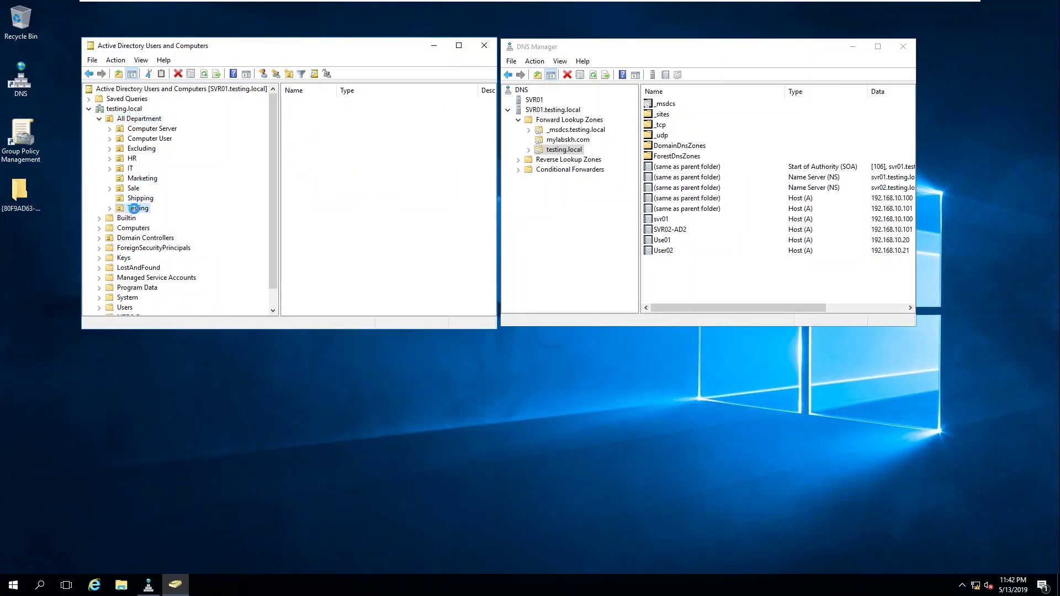
pyautogui.click(143, 178)
pyautogui.click(141, 139)
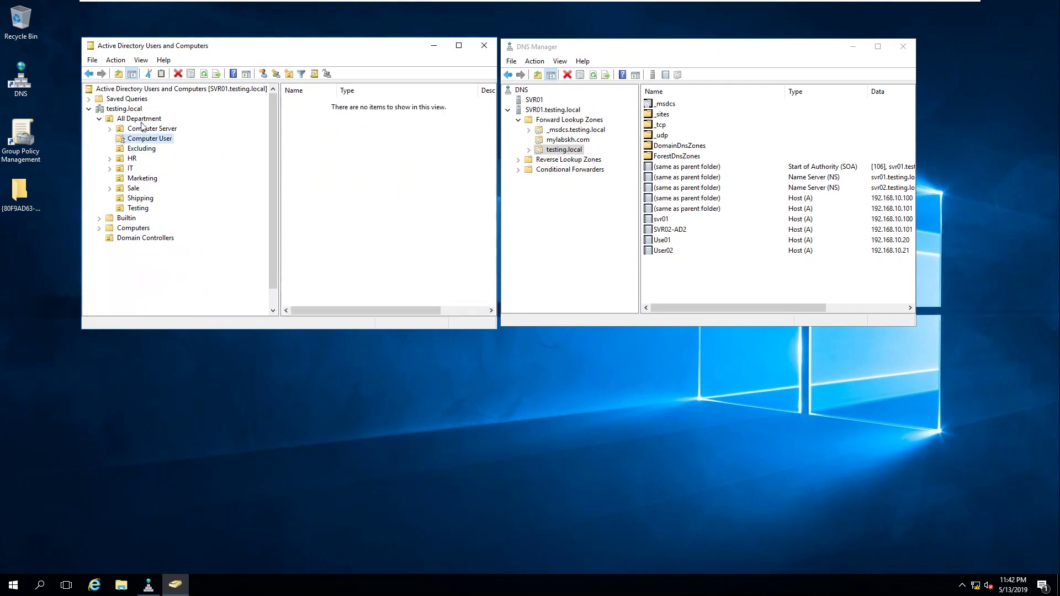
pyautogui.click(140, 119)
pyautogui.click(205, 74)
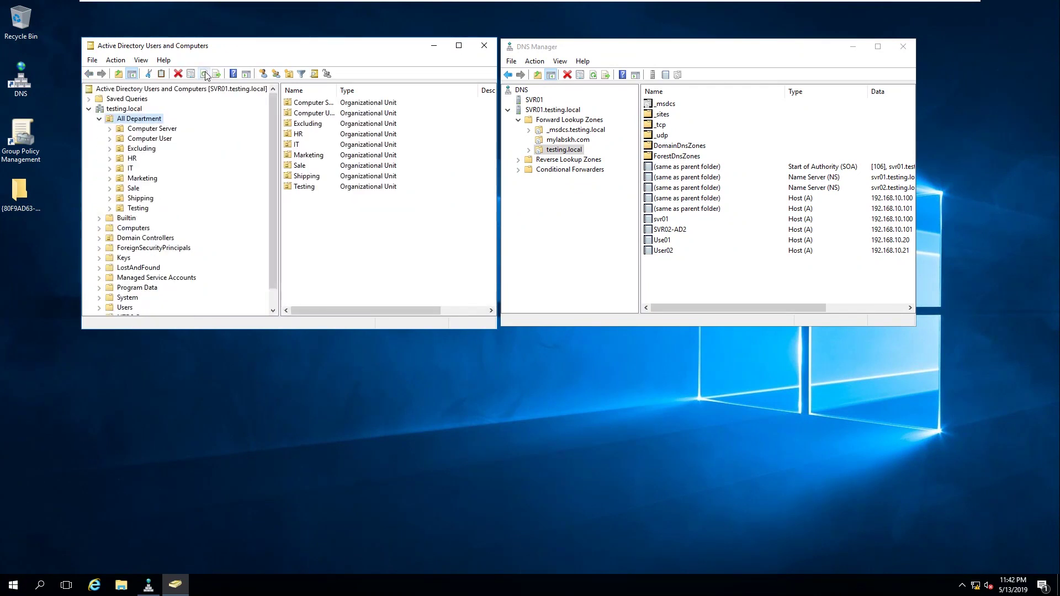
# Collapse and re-expand the testing.local domain tree and check All Department's organizational units from Testing up to Computer Server.
pyautogui.doubleClick(133, 109)
pyautogui.click(89, 109)
pyautogui.click(100, 119)
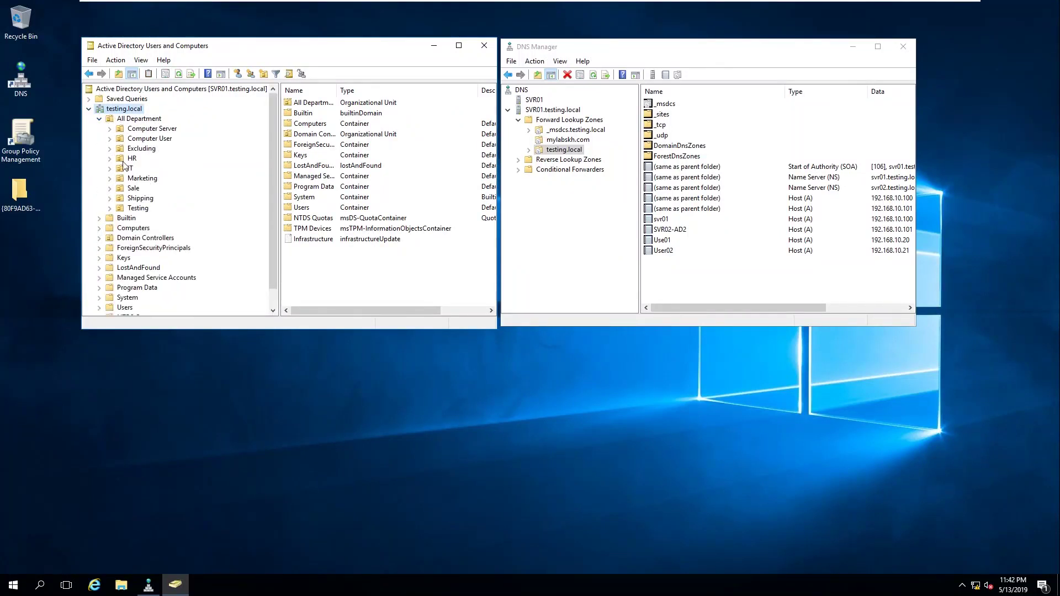
pyautogui.click(136, 209)
pyautogui.click(141, 199)
pyautogui.click(135, 188)
pyautogui.click(142, 178)
pyautogui.click(152, 129)
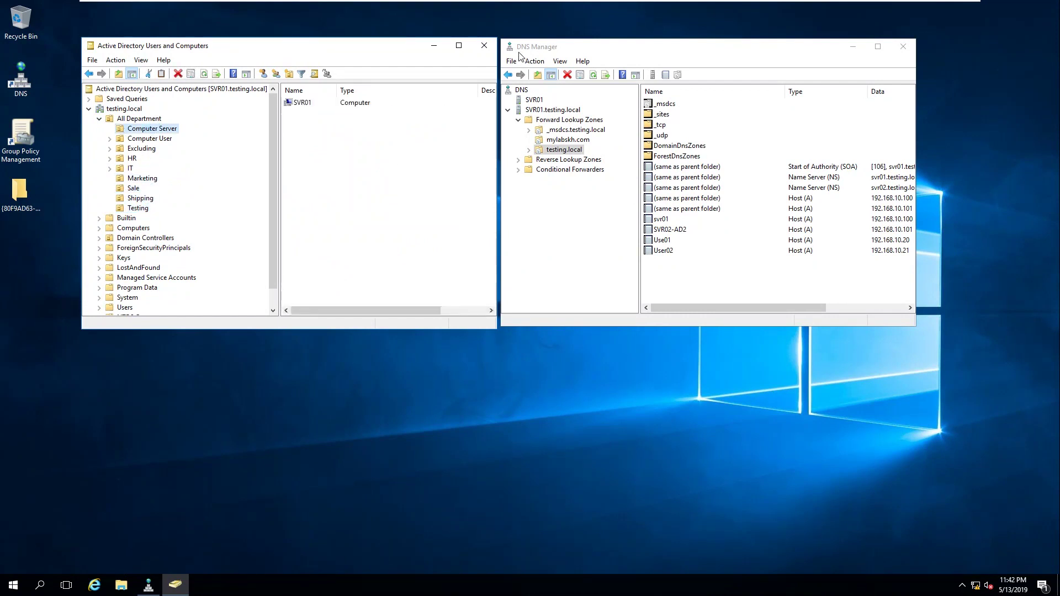
# Close both Active Directory Users and Computers and DNS Manager on SVR01-AD1.
pyautogui.click(486, 45)
pyautogui.rightClick(353, 67)
pyautogui.click(956, 39)
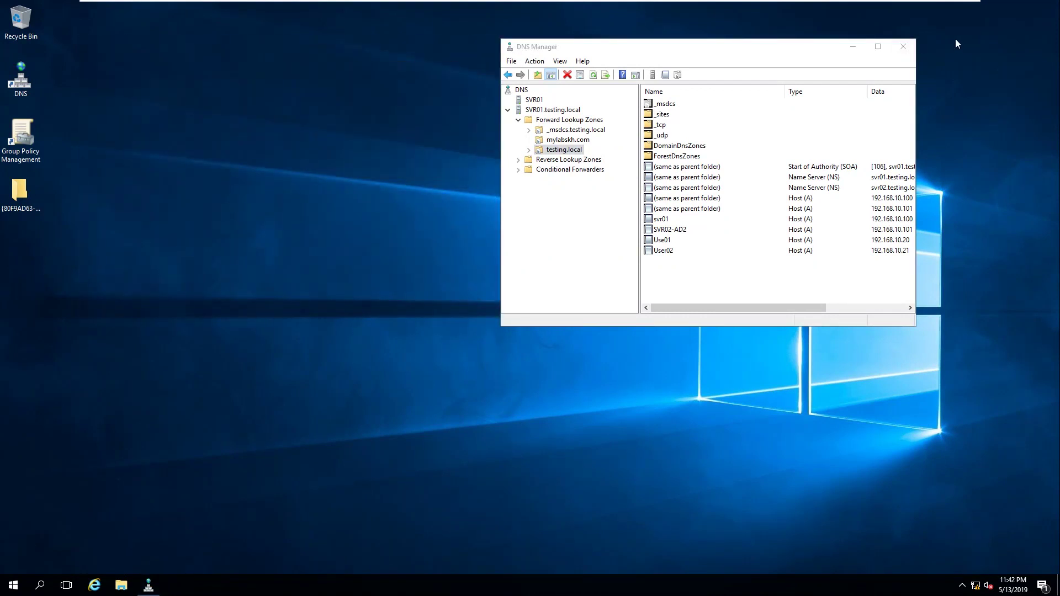
pyautogui.click(903, 46)
pyautogui.rightClick(506, 138)
pyautogui.press('super+r')
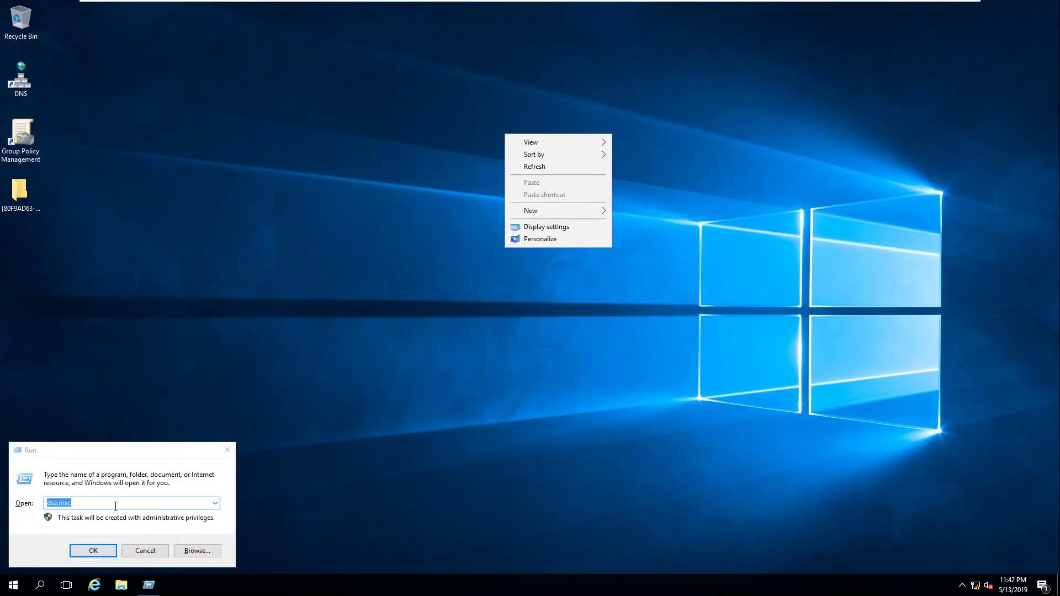
pyautogui.click(160, 455)
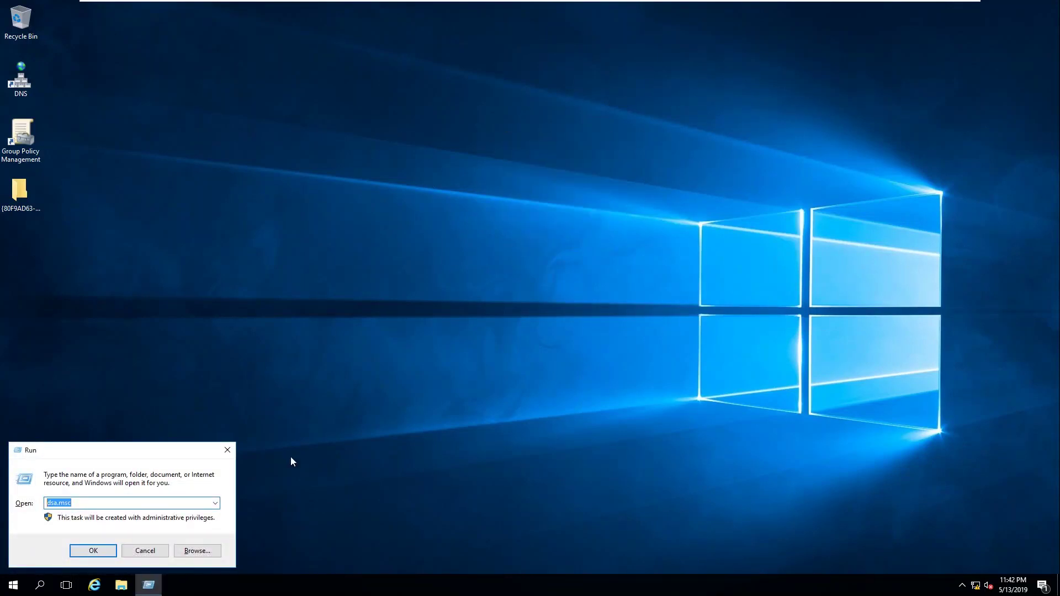
pyautogui.click(227, 450)
# Switch to SVR02-AD2 and restart Active Directory Users and Computers with dsa.msc.
pyautogui.moveTo(605, 3)
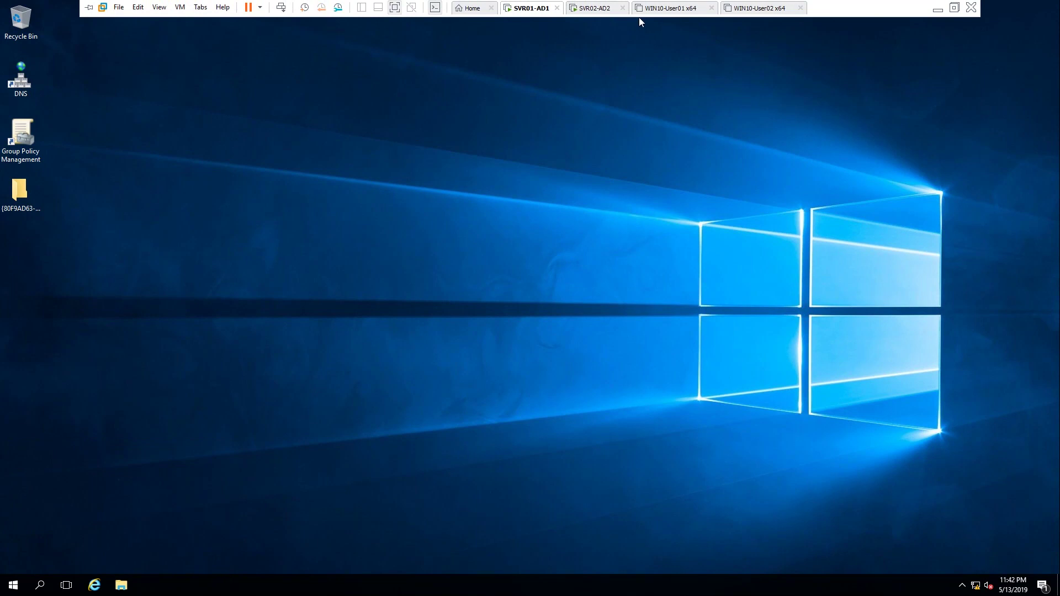
pyautogui.click(641, 11)
pyautogui.click(602, 14)
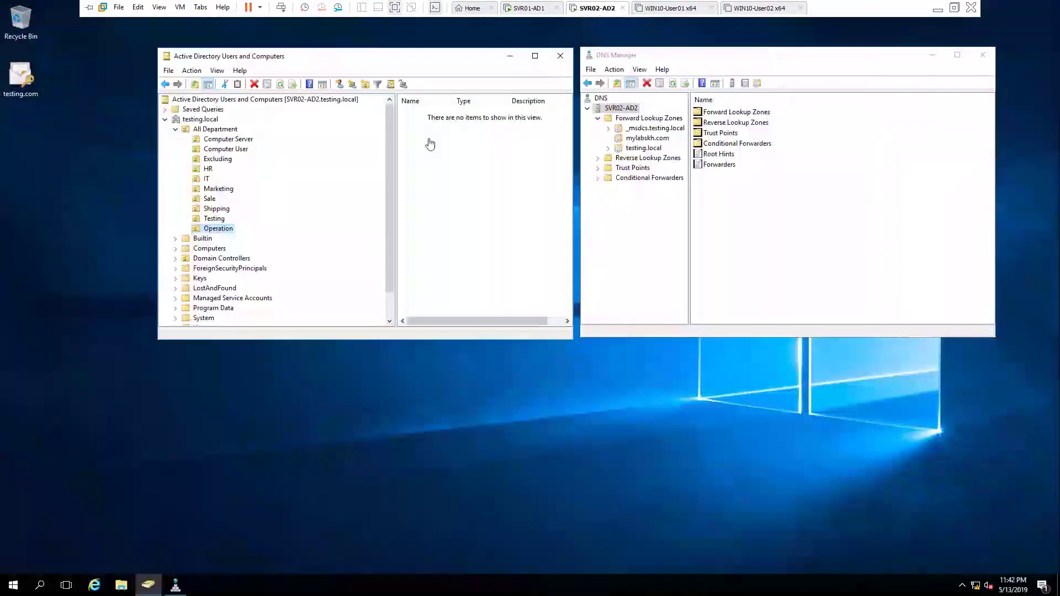
pyautogui.rightClick(121, 203)
pyautogui.click(152, 236)
pyautogui.click(561, 56)
pyautogui.rightClick(311, 71)
pyautogui.click(337, 105)
pyautogui.press('super+r')
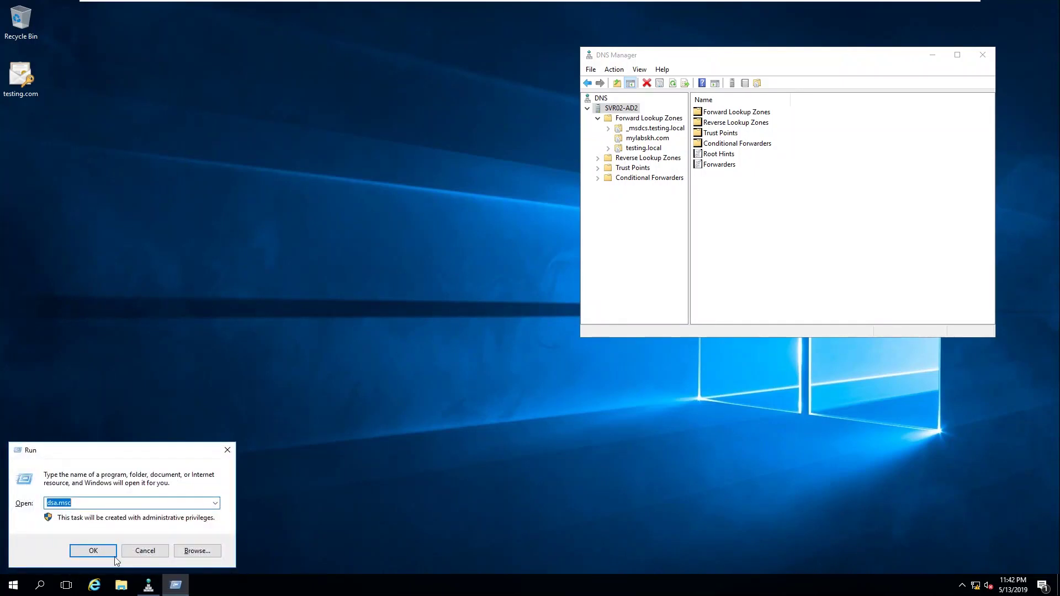
pyautogui.press('Return')
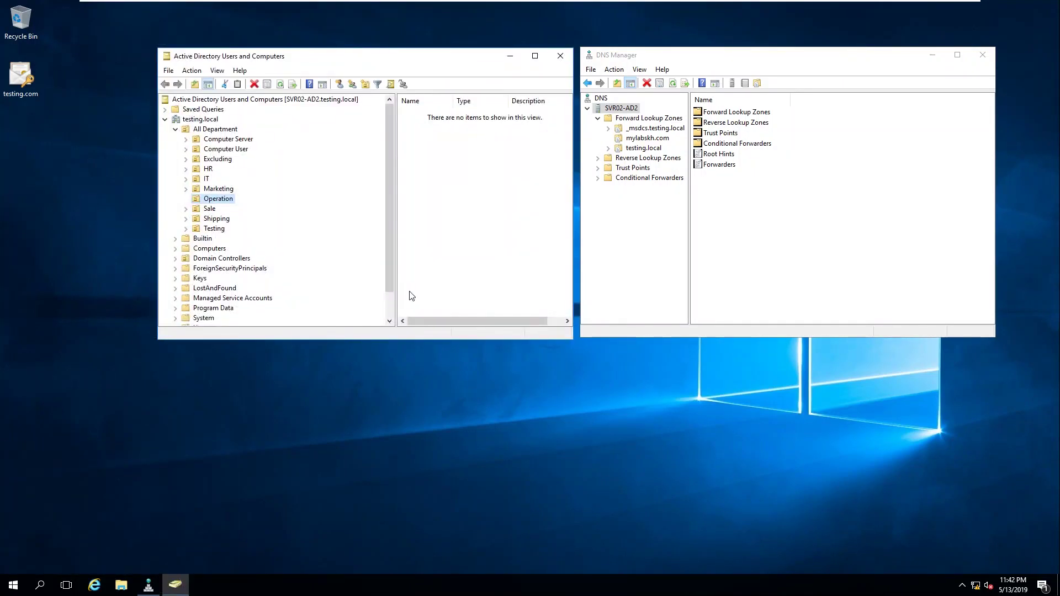
# Examine the organizational units under All Department on SVR02-AD2, including Operation, Sale, Marketing and Computer Server.
pyautogui.rightClick(349, 408)
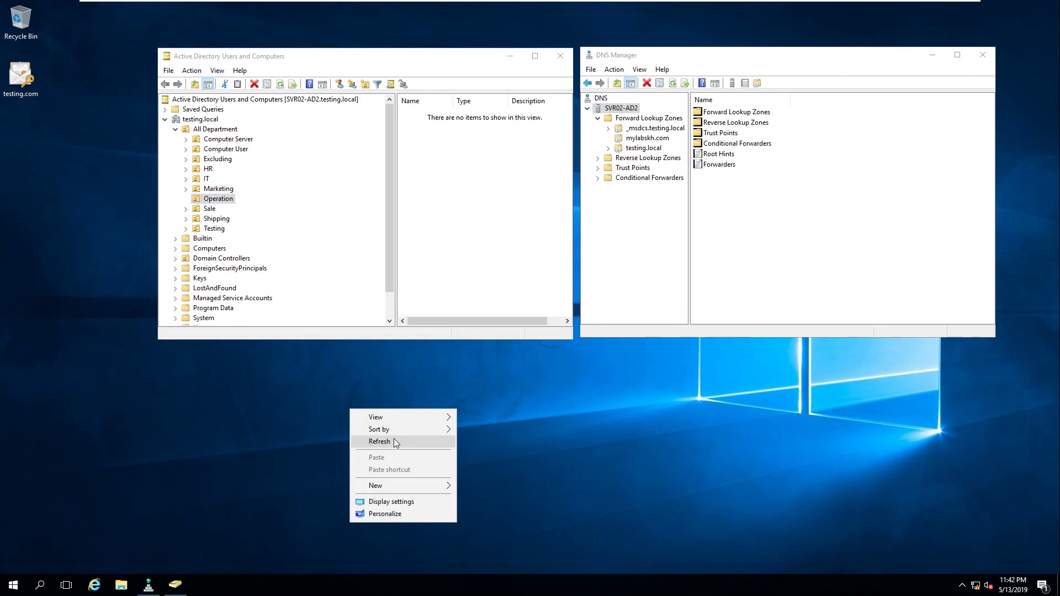
pyautogui.click(393, 439)
pyautogui.click(211, 201)
pyautogui.click(213, 209)
pyautogui.click(218, 189)
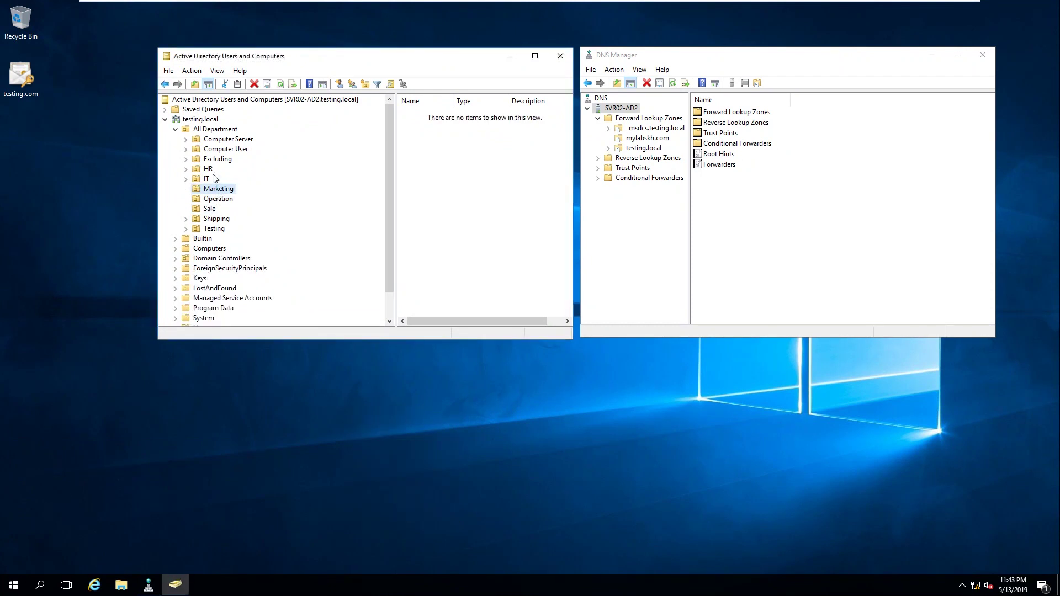
pyautogui.click(228, 139)
pyautogui.click(215, 130)
pyautogui.moveTo(590, 5)
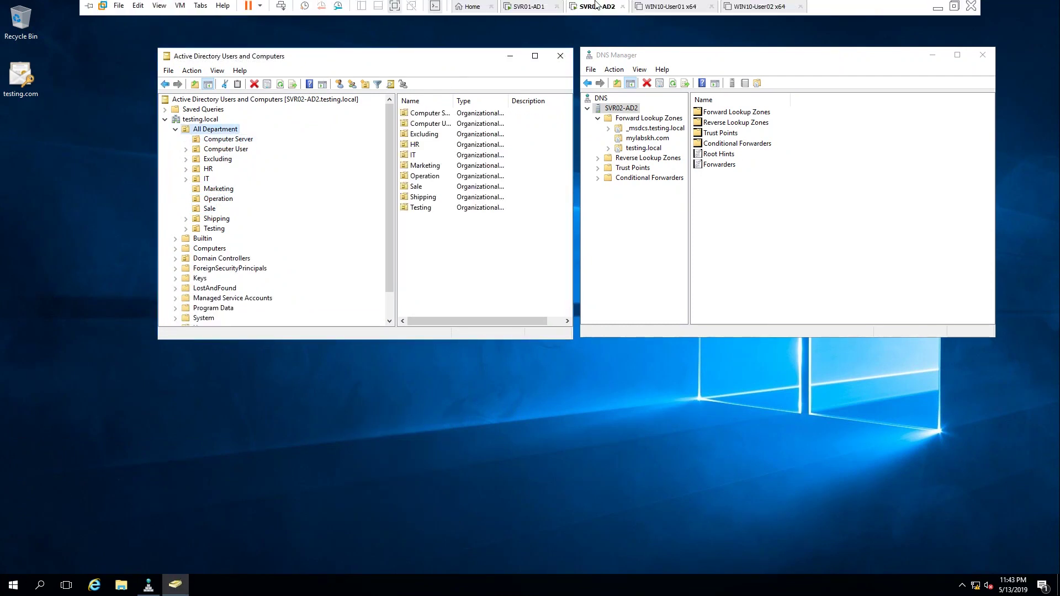
pyautogui.rightClick(221, 433)
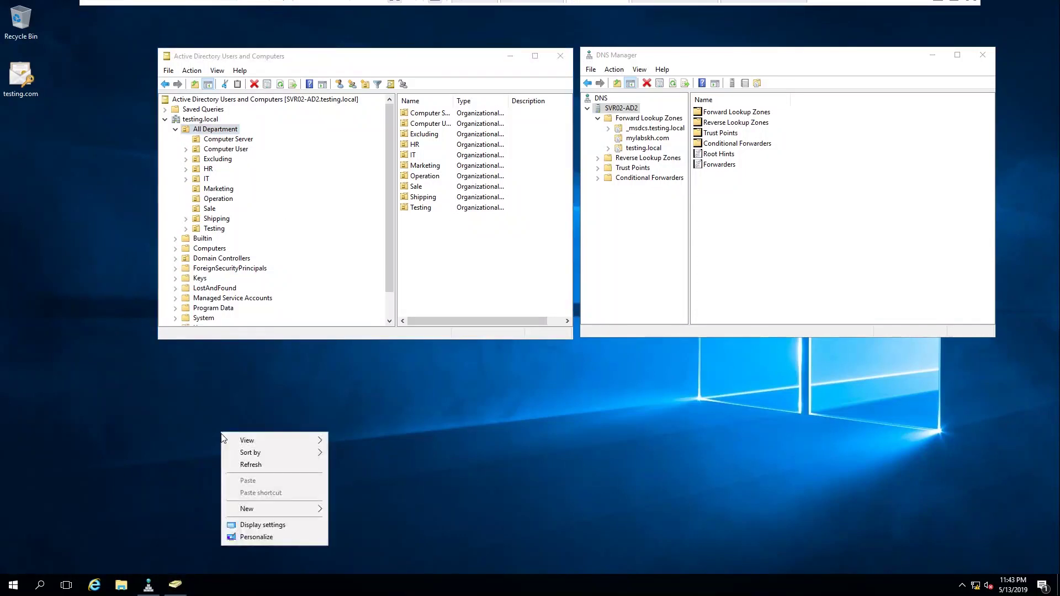
pyautogui.click(249, 467)
pyautogui.rightClick(248, 459)
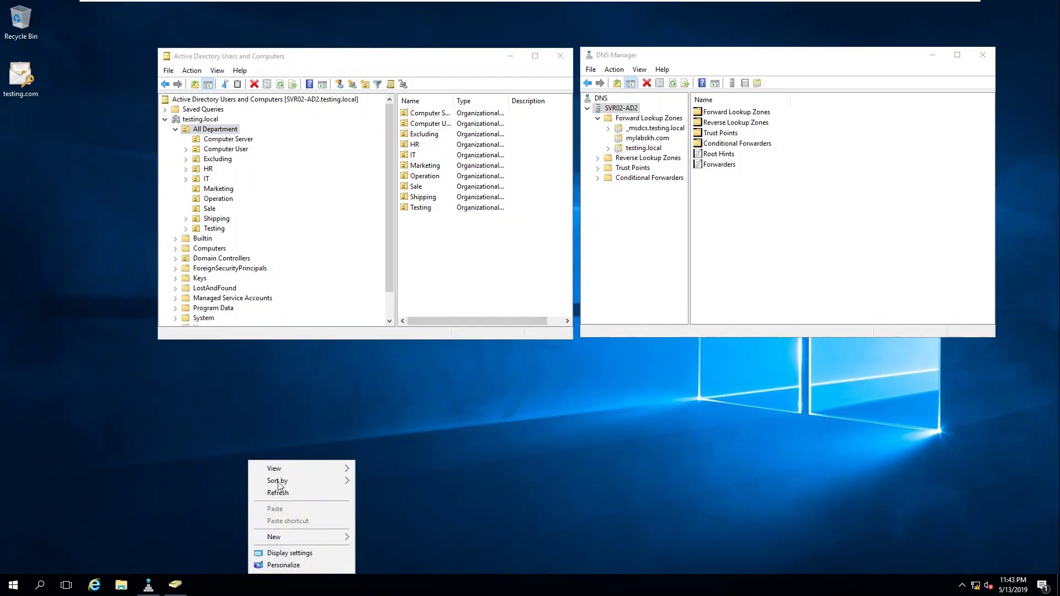
pyautogui.click(283, 494)
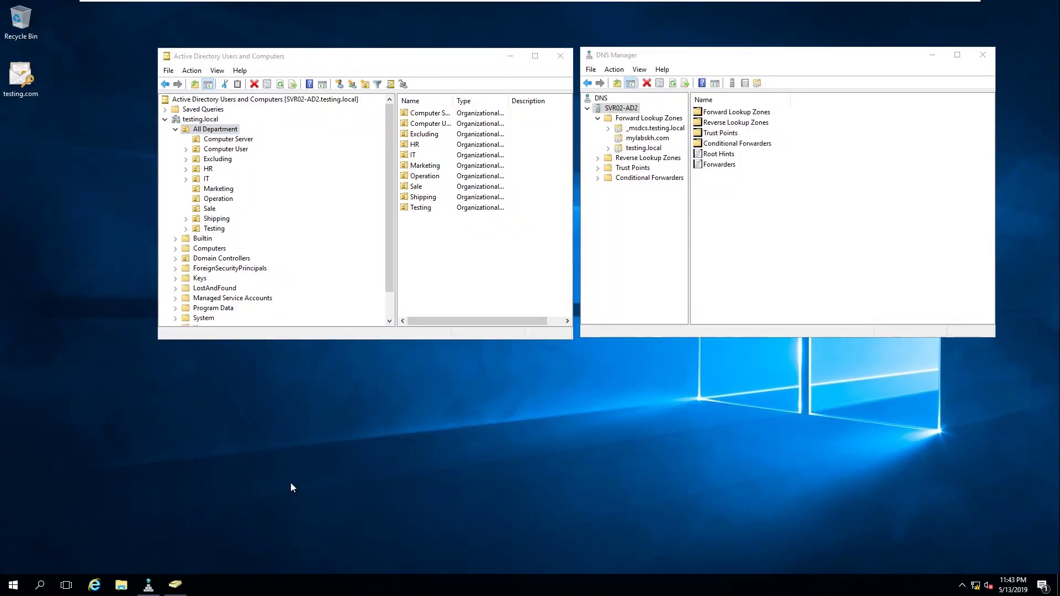
# Switch to SVR01-AD1 and start Active Directory Users and Computers with dsa.msc.
pyautogui.moveTo(628, 4)
pyautogui.click(527, 8)
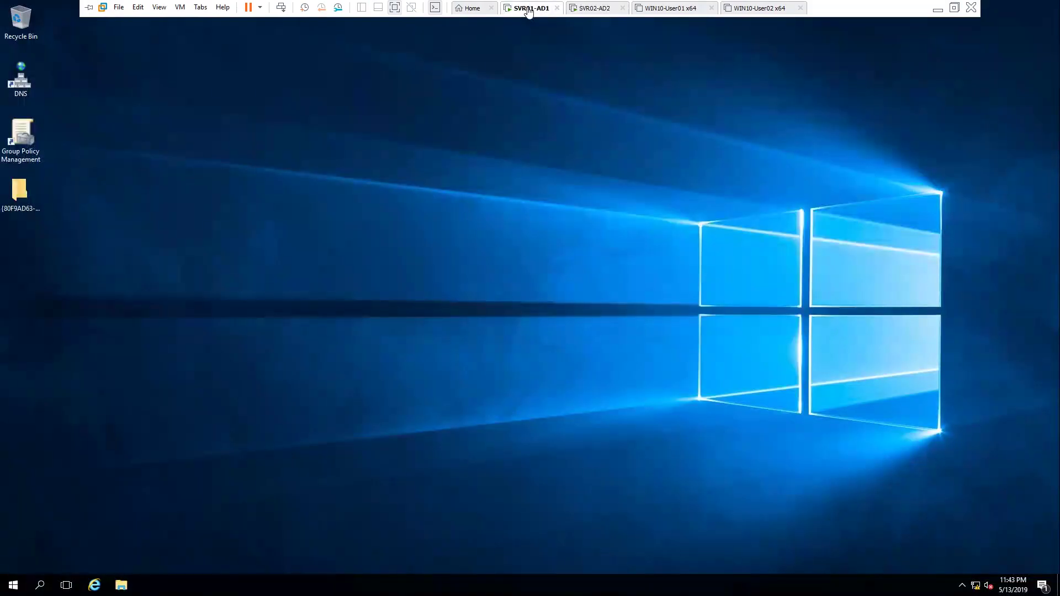
pyautogui.rightClick(279, 129)
pyautogui.click(297, 162)
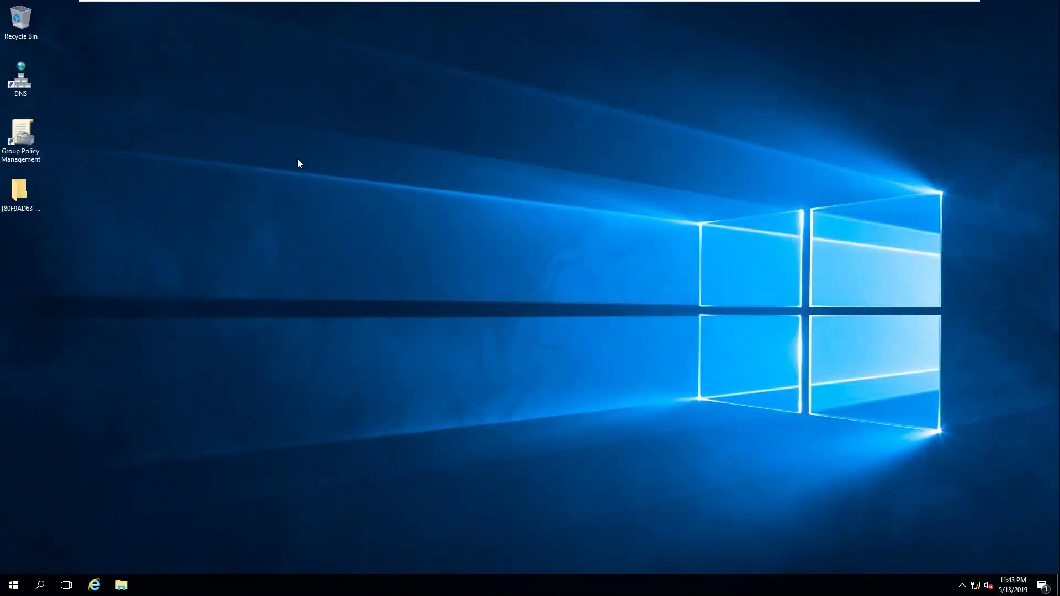
pyautogui.rightClick(268, 129)
pyautogui.click(306, 163)
pyautogui.press('super+r')
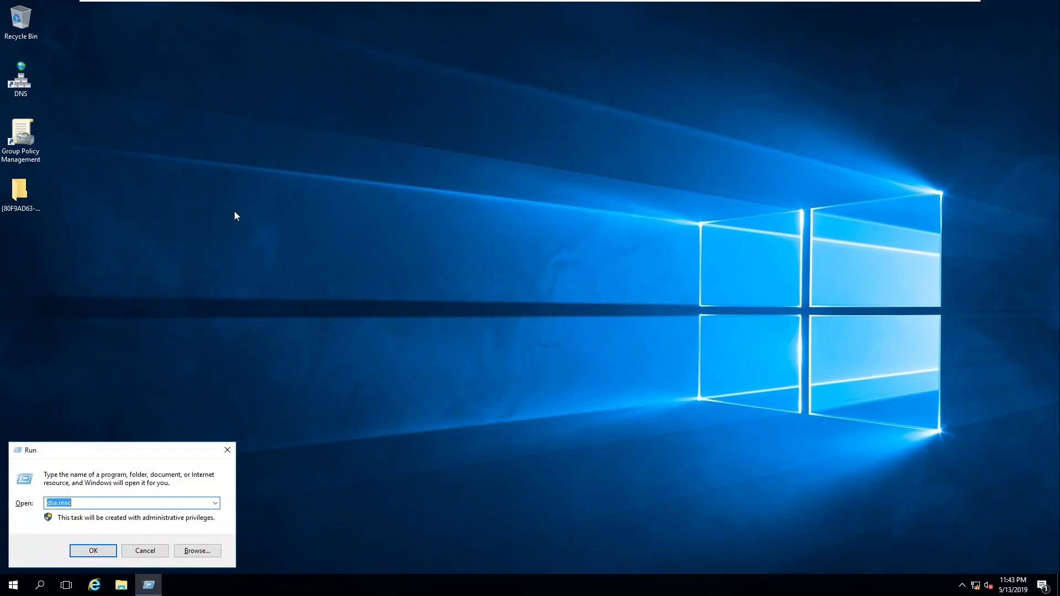
pyautogui.click(94, 551)
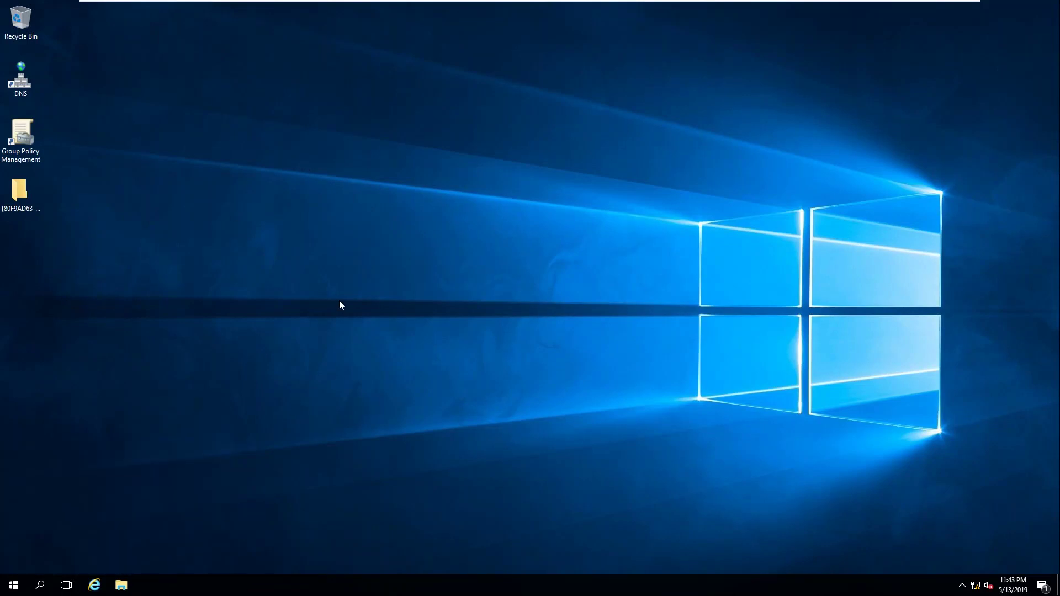
pyautogui.rightClick(319, 87)
pyautogui.click(334, 119)
pyautogui.moveTo(521, 4)
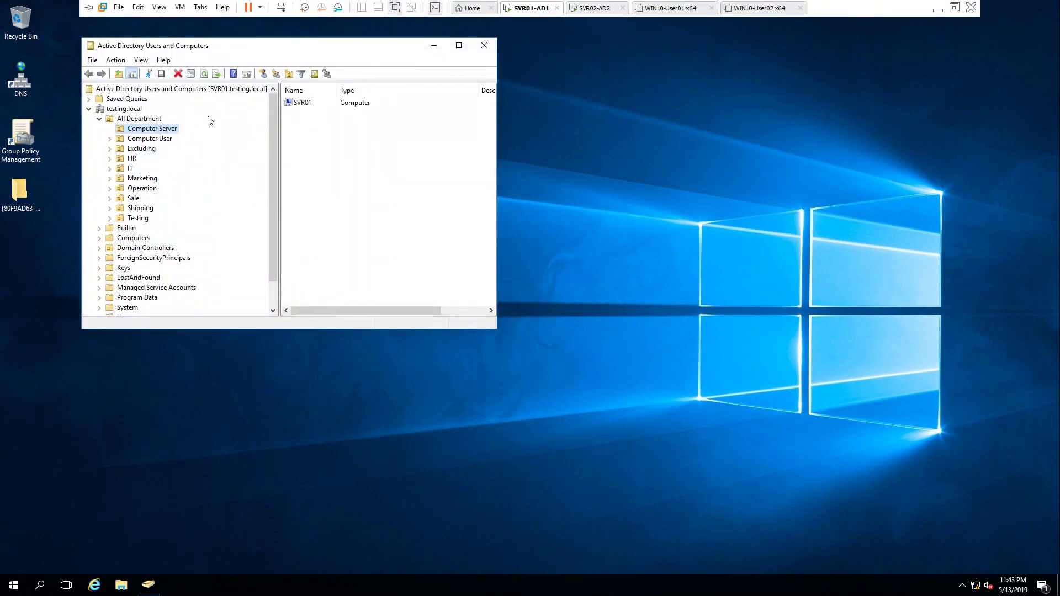
# Open DNS Manager on SVR01-AD1 and check the Operation, Marketing and Shipping organizational units under All Department.
pyautogui.click(141, 189)
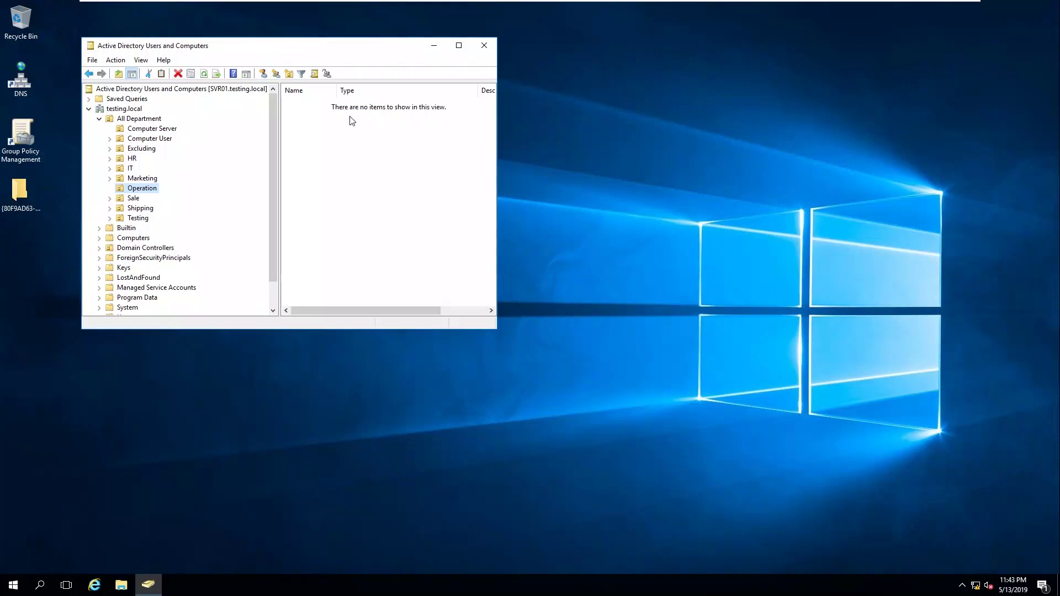
pyautogui.doubleClick(27, 81)
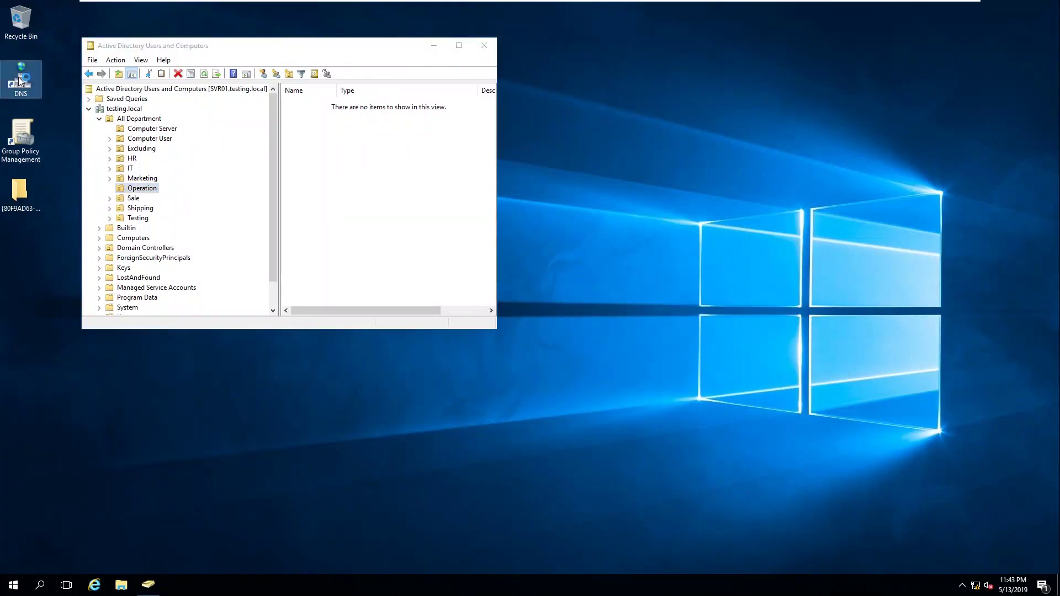
pyautogui.click(149, 188)
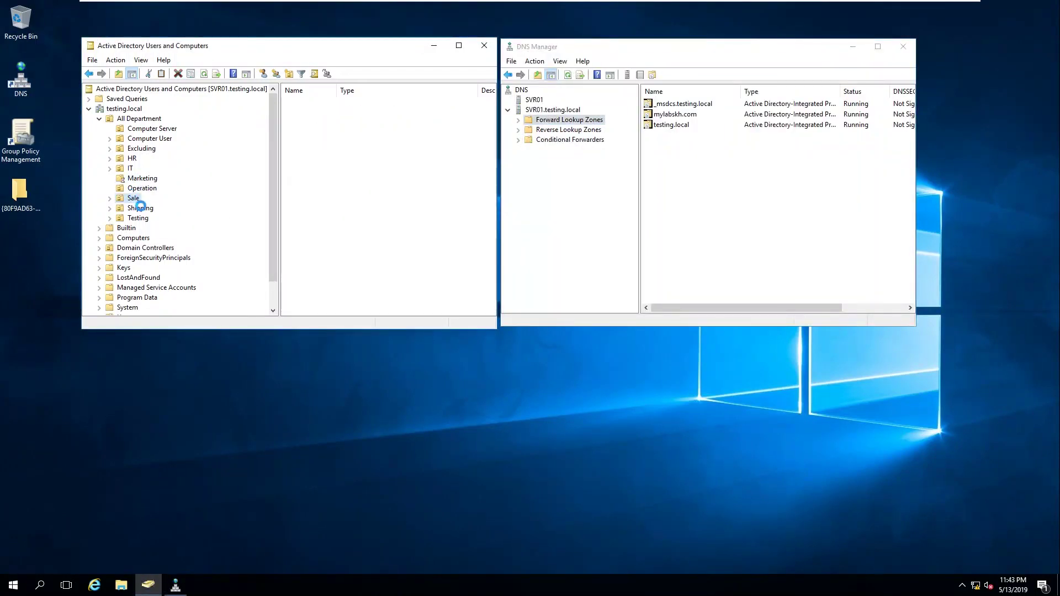
pyautogui.click(141, 178)
pyautogui.click(140, 188)
pyautogui.click(139, 208)
# Switch to SVR02-AD2 and create an organizational unit named Audit in All Department.
pyautogui.moveTo(484, 4)
pyautogui.click(598, 7)
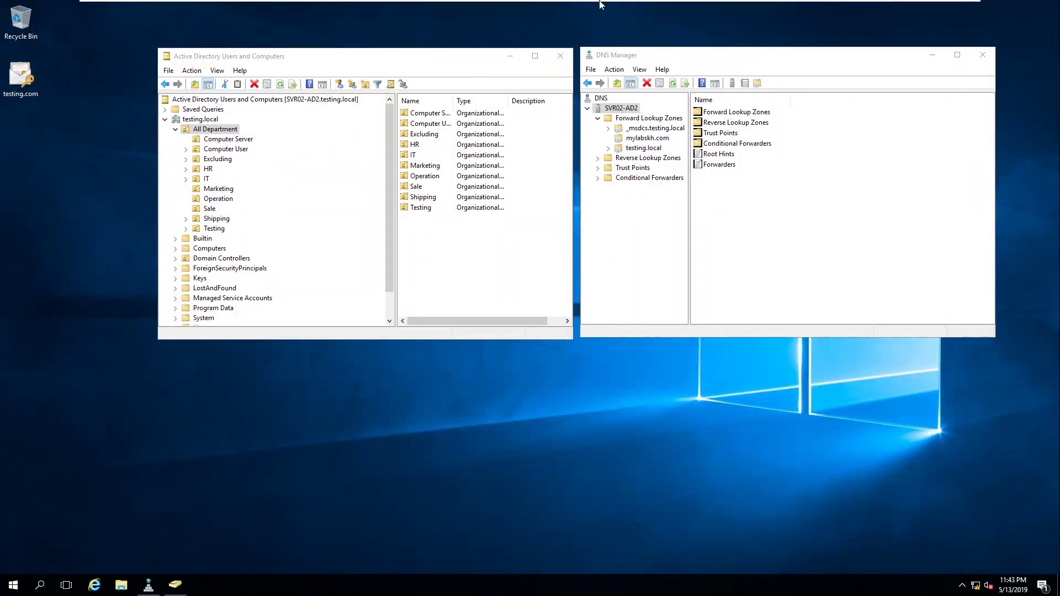
pyautogui.click(365, 84)
pyautogui.moveTo(323, 67); pyautogui.dragTo(560, 66)
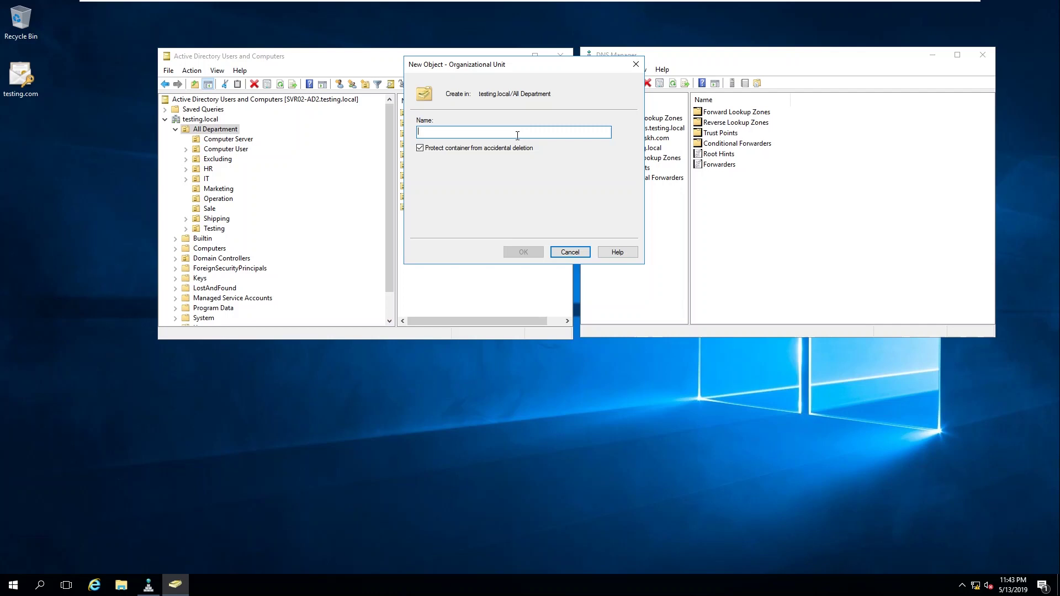
pyautogui.write('Audit')
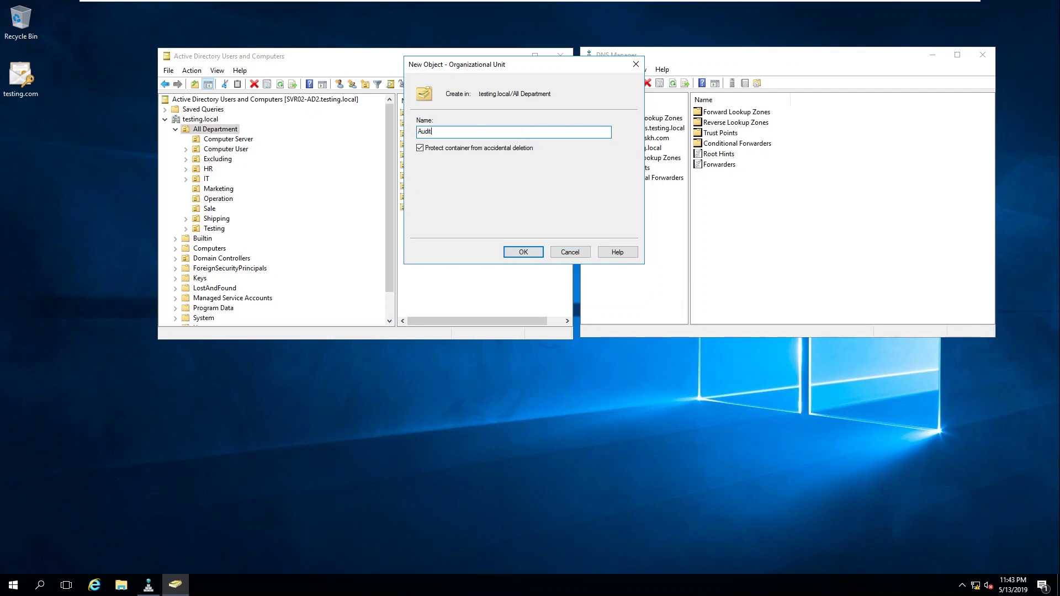
pyautogui.click(524, 252)
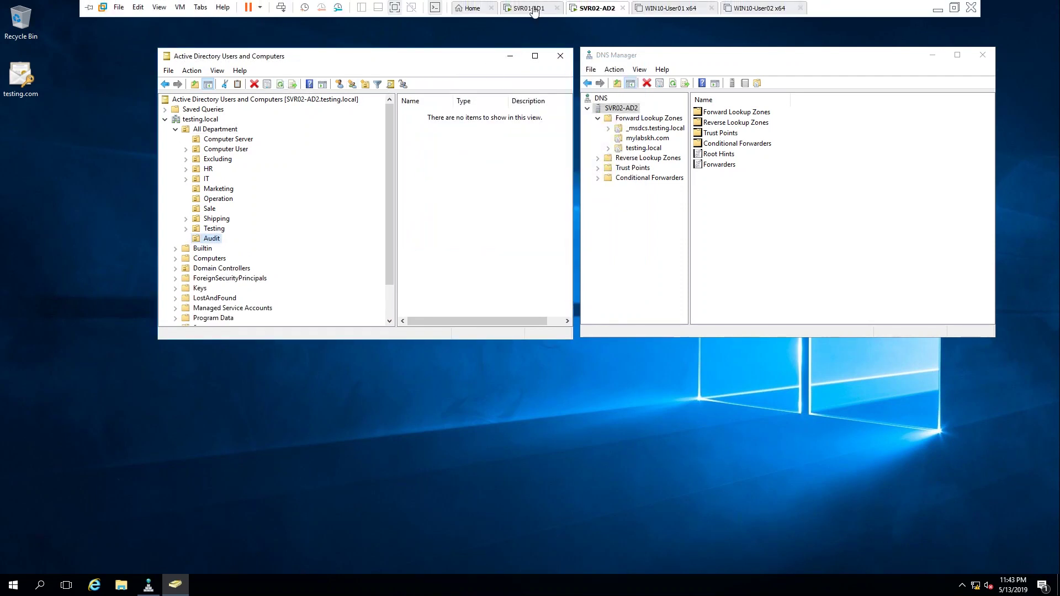
# Switch to SVR01-AD1 and restart Active Directory Users and Computers with dsa.msc.
pyautogui.click(531, 9)
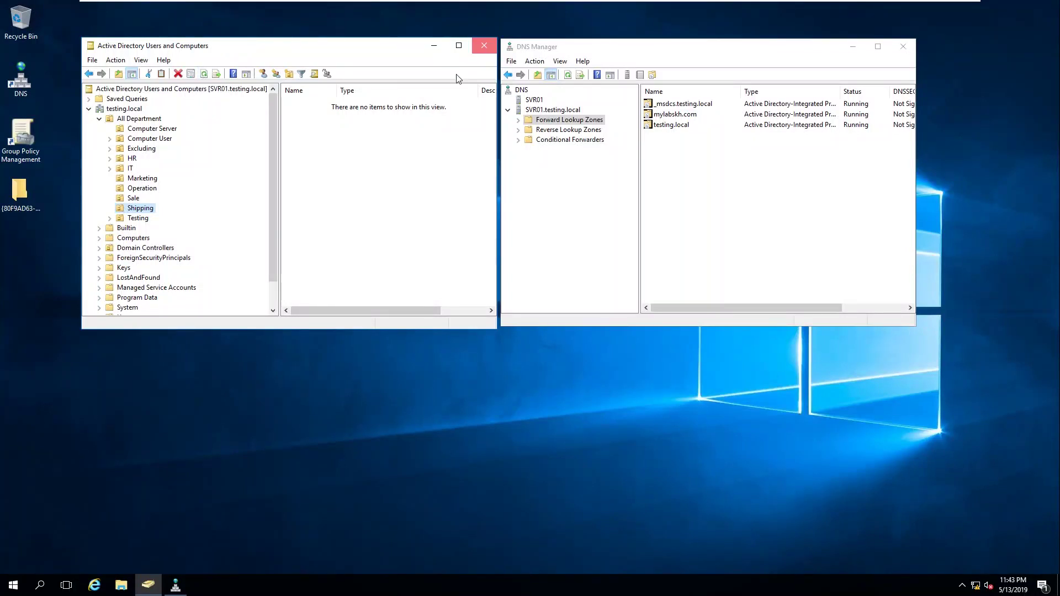
pyautogui.click(483, 45)
pyautogui.press('super+r')
pyautogui.click(97, 547)
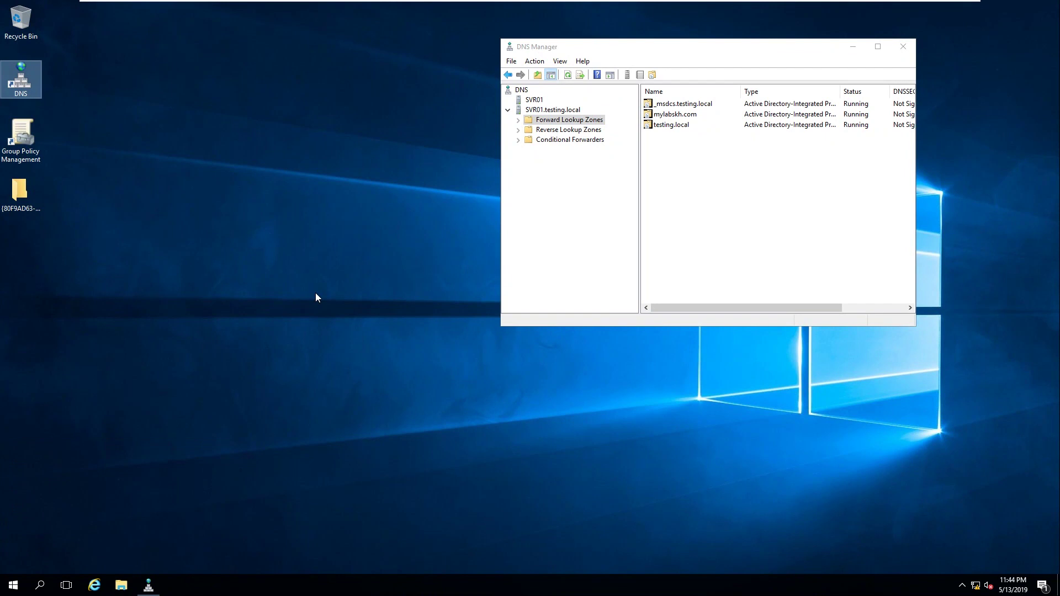
pyautogui.rightClick(206, 188)
pyautogui.click(228, 222)
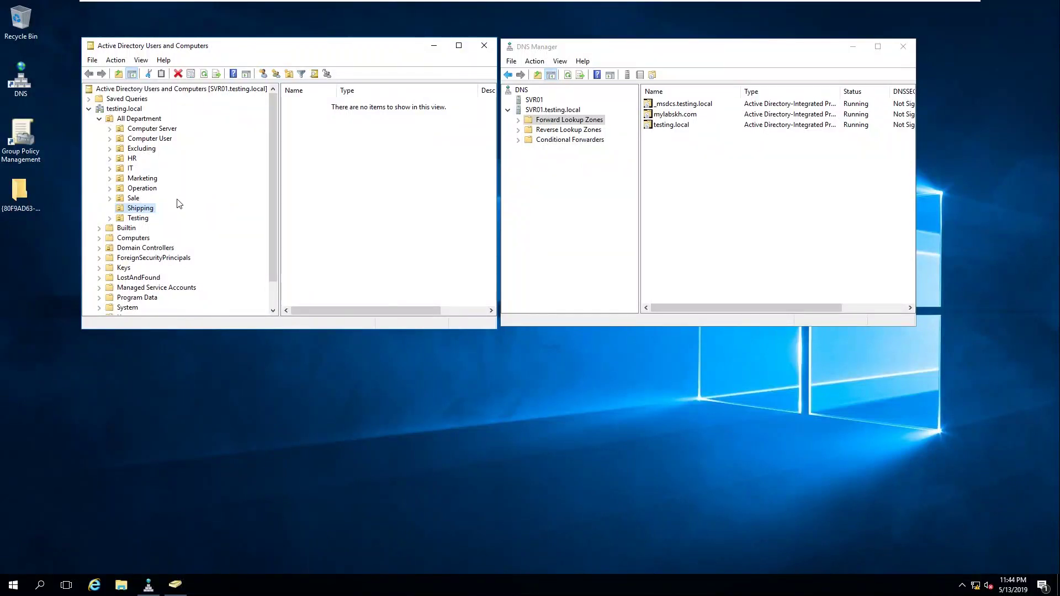
# Look for Audit under All Department on SVR01-AD1, re-expanding the list and viewing Testing, Shipping, Operation, Marketing and Computer Server.
pyautogui.click(127, 119)
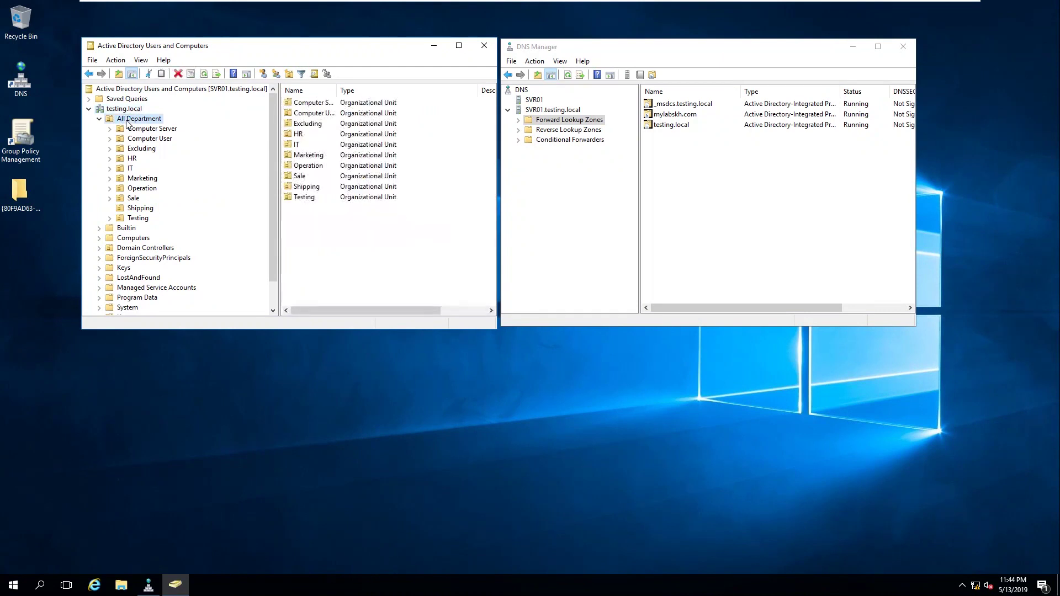
pyautogui.click(100, 119)
pyautogui.click(100, 119)
pyautogui.click(128, 220)
pyautogui.click(137, 209)
pyautogui.click(140, 188)
pyautogui.click(142, 178)
pyautogui.click(135, 118)
pyautogui.click(100, 119)
pyautogui.click(100, 119)
pyautogui.click(132, 130)
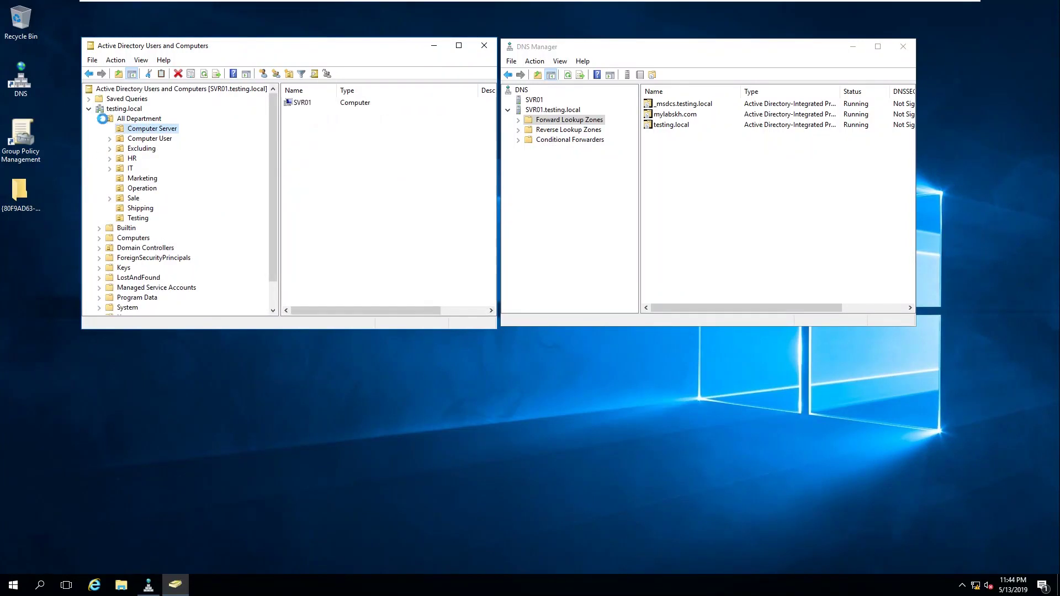
# Collapse and re-expand the testing.local domain and All Department to recheck the organizational units.
pyautogui.click(99, 118)
pyautogui.click(103, 109)
pyautogui.click(89, 109)
pyautogui.click(89, 109)
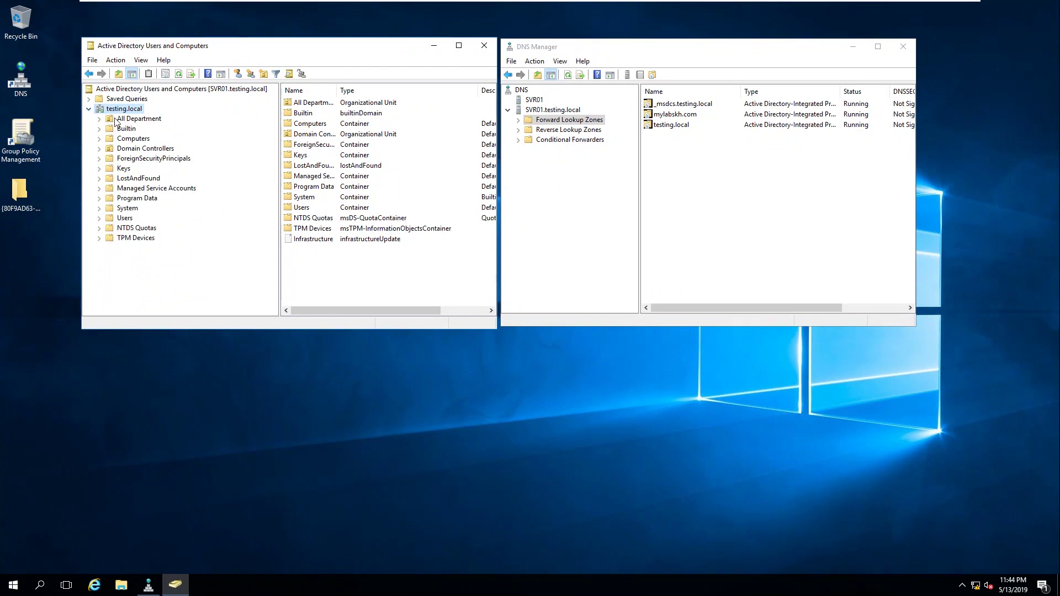
pyautogui.click(99, 119)
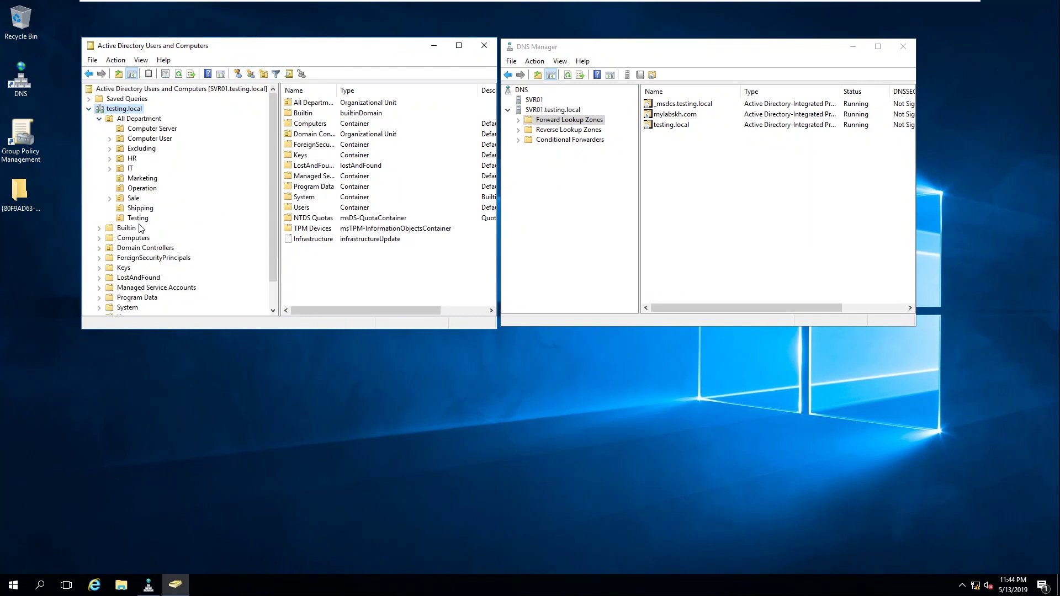
# Close Active Directory Users and Computers on SVR01-AD1 and start it again with dsa.msc.
pyautogui.click(485, 45)
pyautogui.rightClick(224, 97)
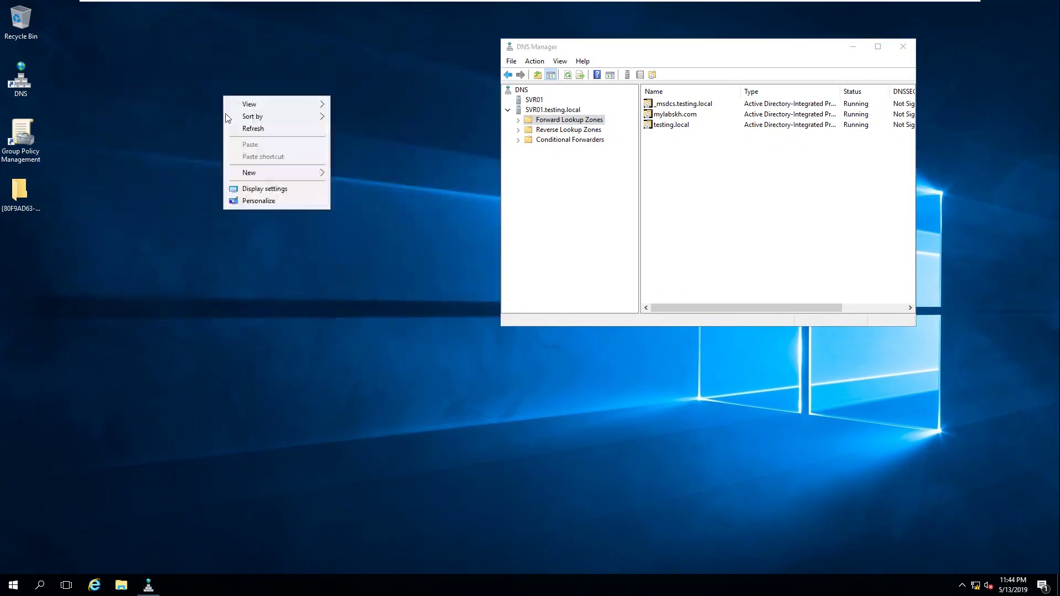
pyautogui.click(246, 130)
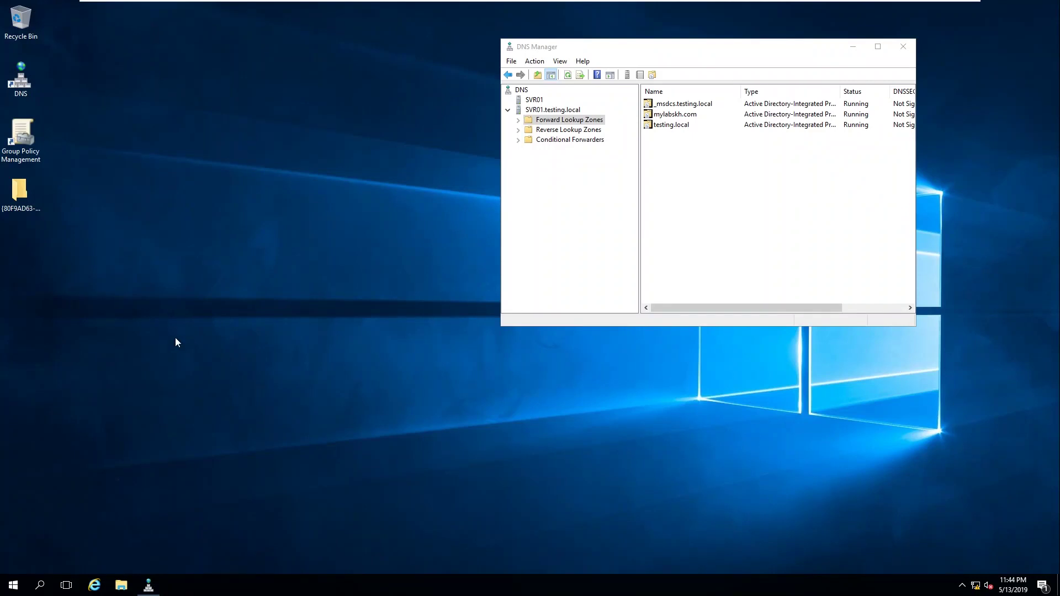
pyautogui.press('super+r')
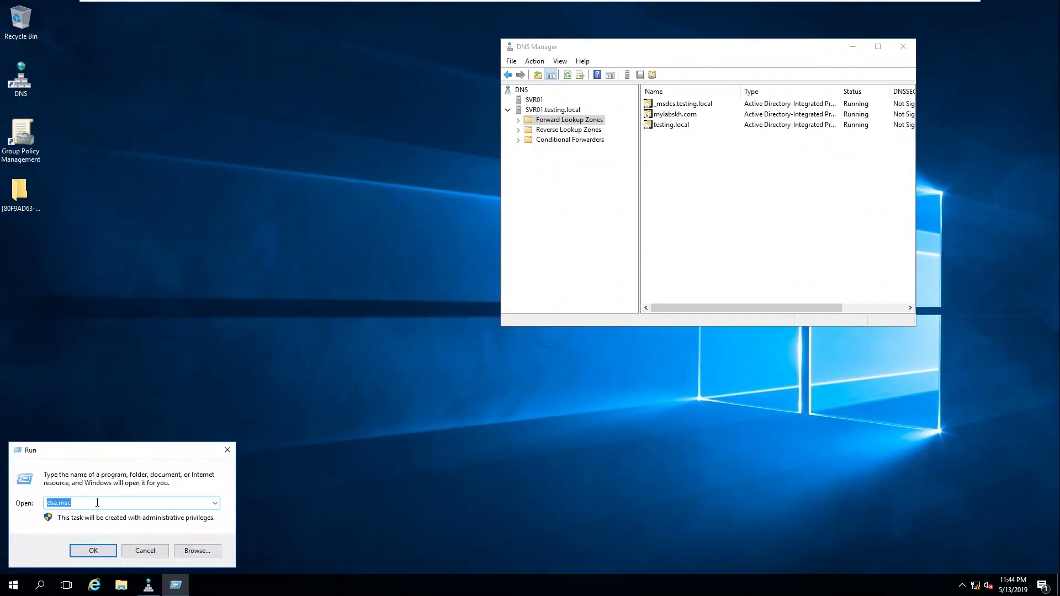
pyautogui.click(92, 550)
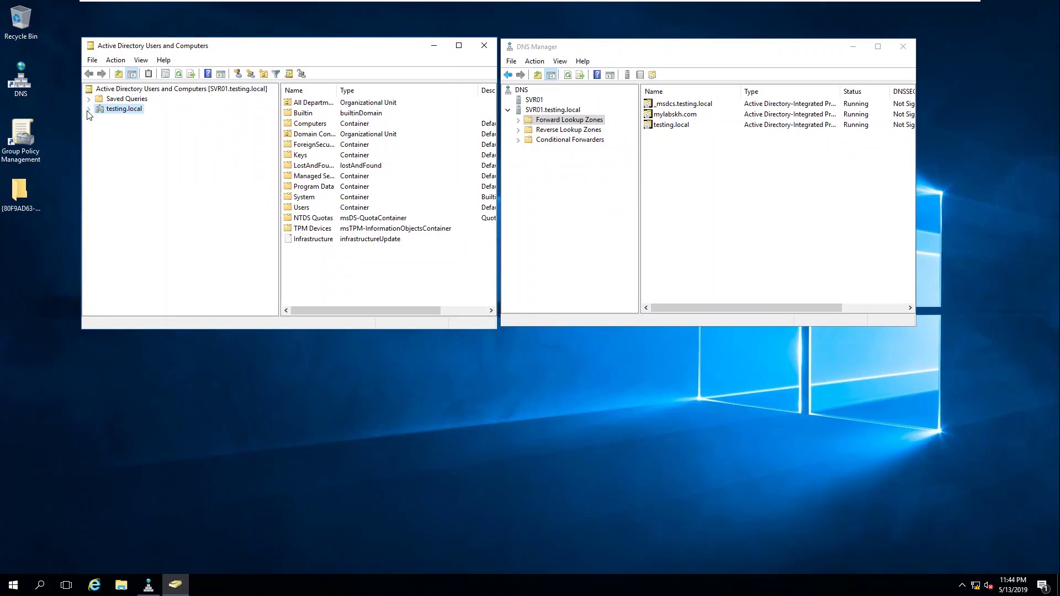
# Expand testing.local and All Department on SVR01-AD1 and examine Audit, Computer Server, Computer User, Operation, Testing, Shipping and Marketing.
pyautogui.click(89, 109)
pyautogui.click(99, 119)
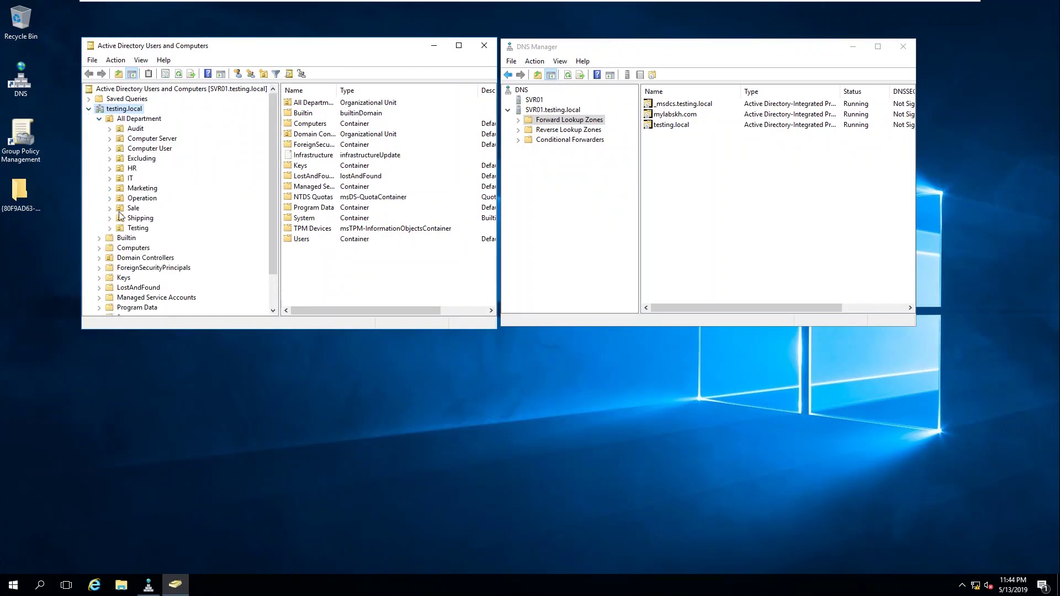
pyautogui.click(138, 129)
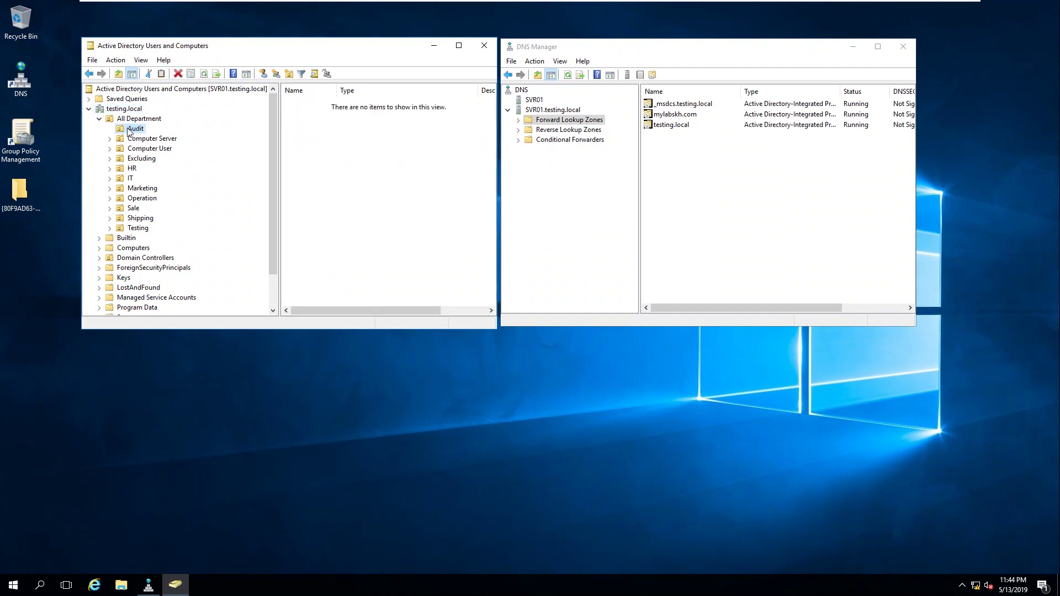
pyautogui.click(144, 139)
pyautogui.click(137, 149)
pyautogui.click(138, 199)
pyautogui.click(137, 229)
pyautogui.click(141, 218)
pyautogui.click(142, 188)
pyautogui.click(151, 139)
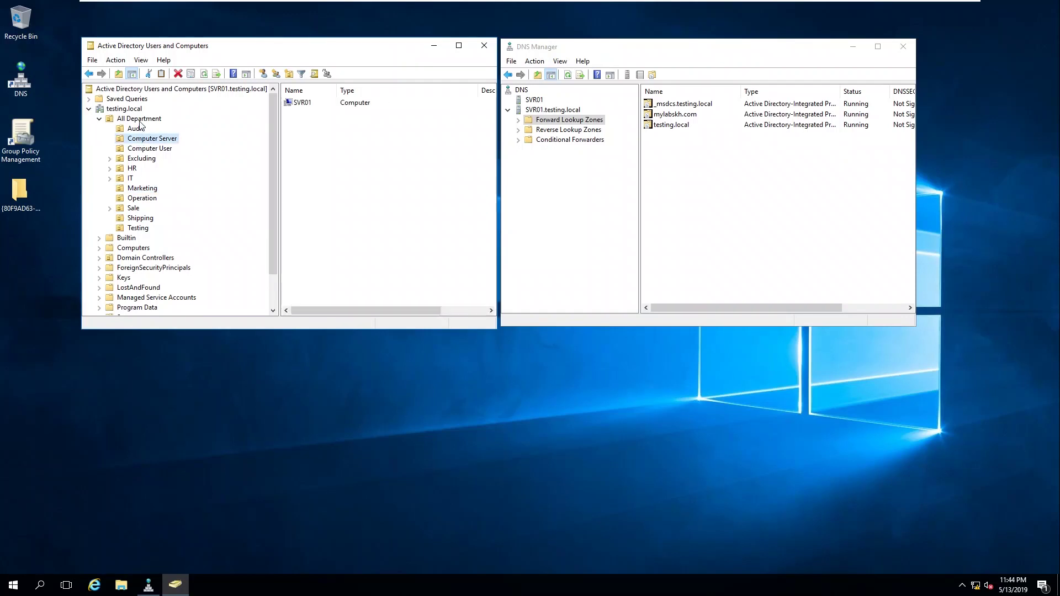
# Create an organizational unit named Business in All Department on SVR01-AD1.
pyautogui.click(145, 119)
pyautogui.rightClick(153, 122)
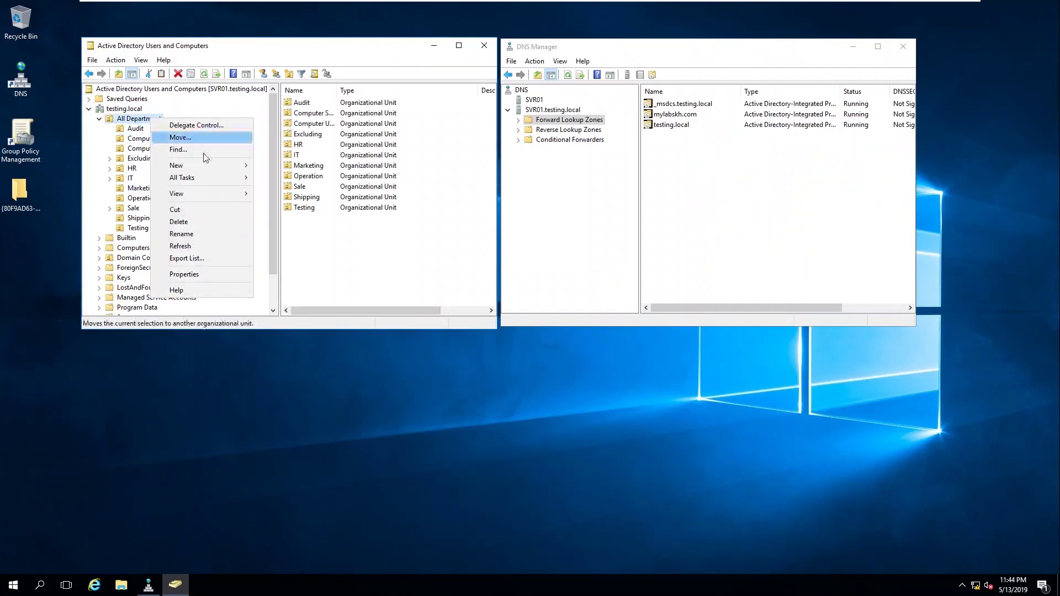
pyautogui.click(289, 73)
pyautogui.moveTo(241, 57); pyautogui.dragTo(511, 91)
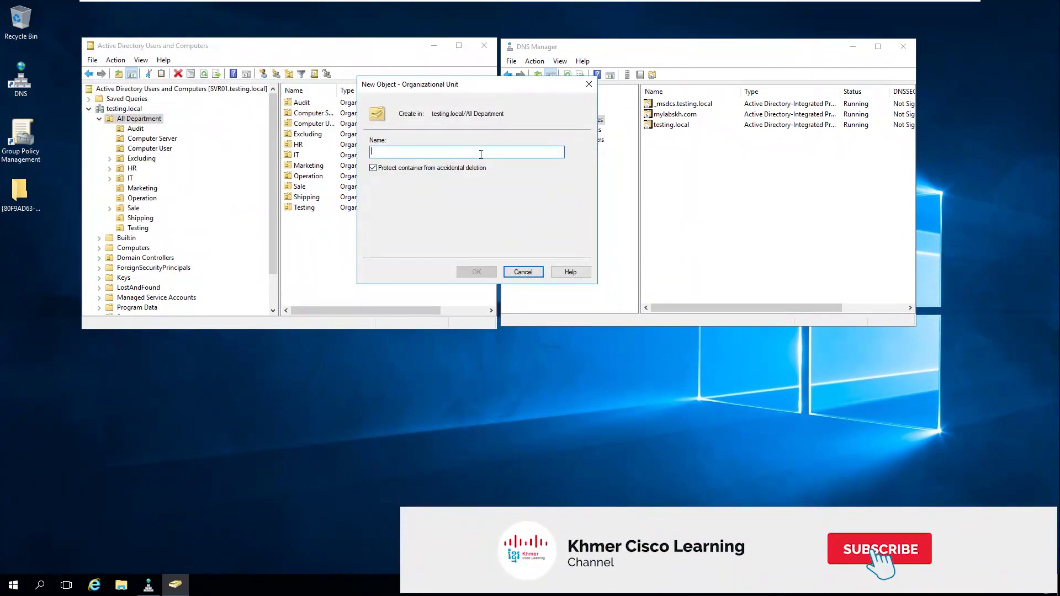
pyautogui.write('Business')
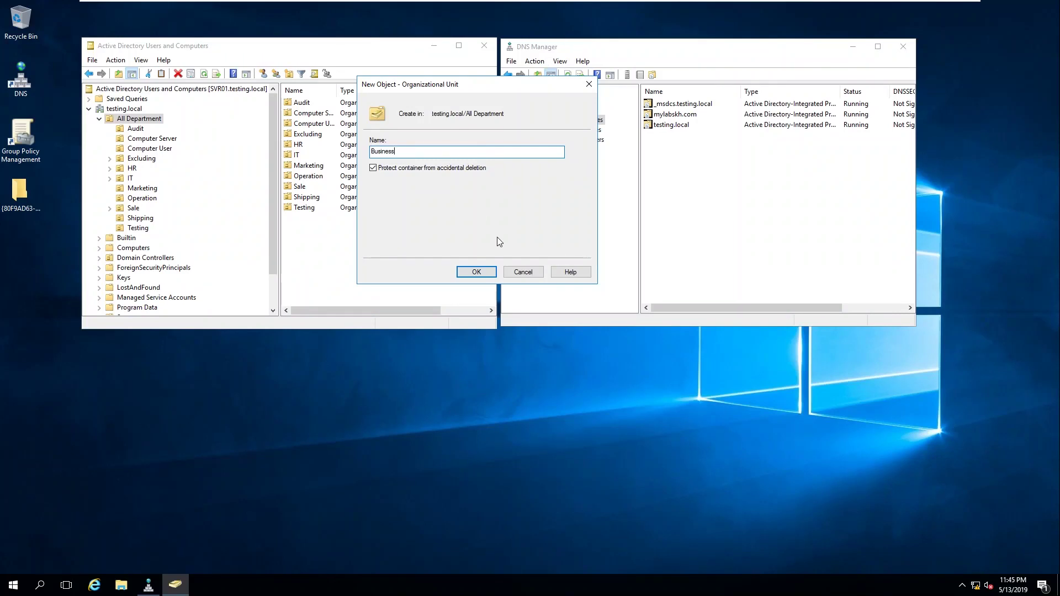
pyautogui.click(476, 271)
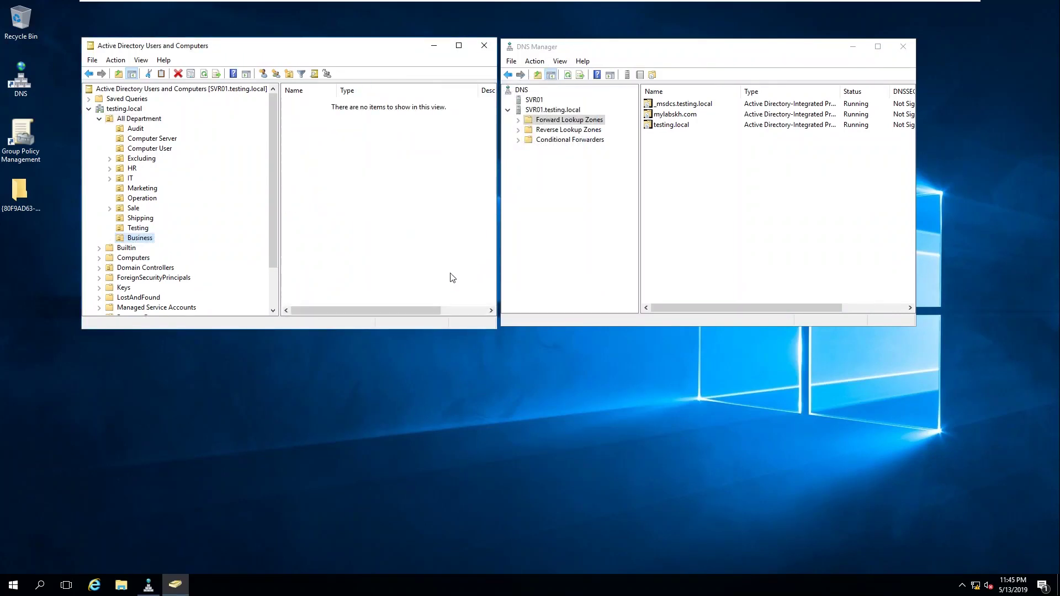
# Switch to SVR02-AD2 and restart Active Directory Users and Computers there with dsa.msc.
pyautogui.moveTo(557, 2)
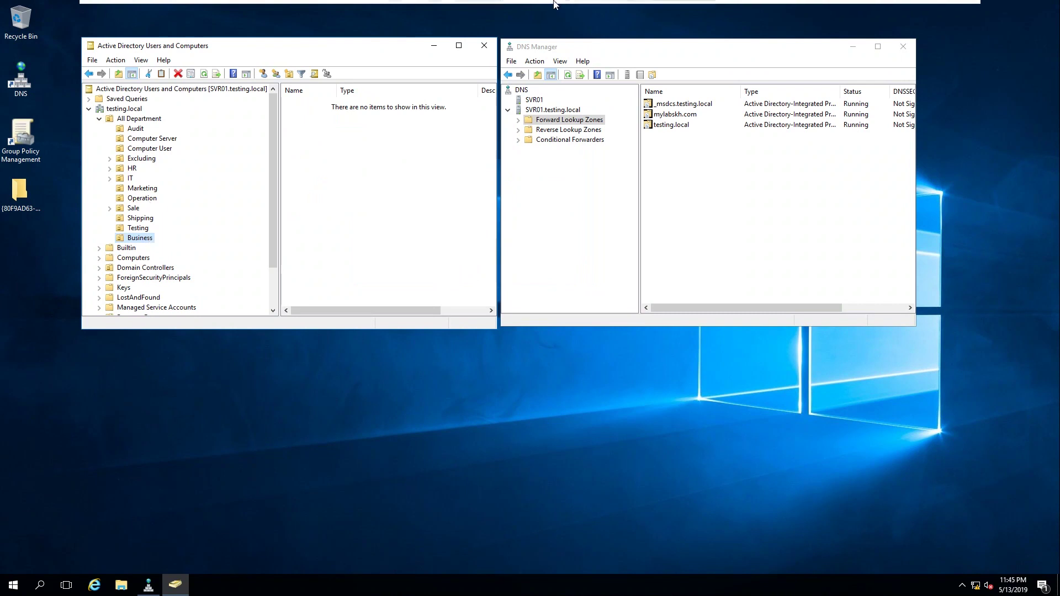
pyautogui.click(594, 8)
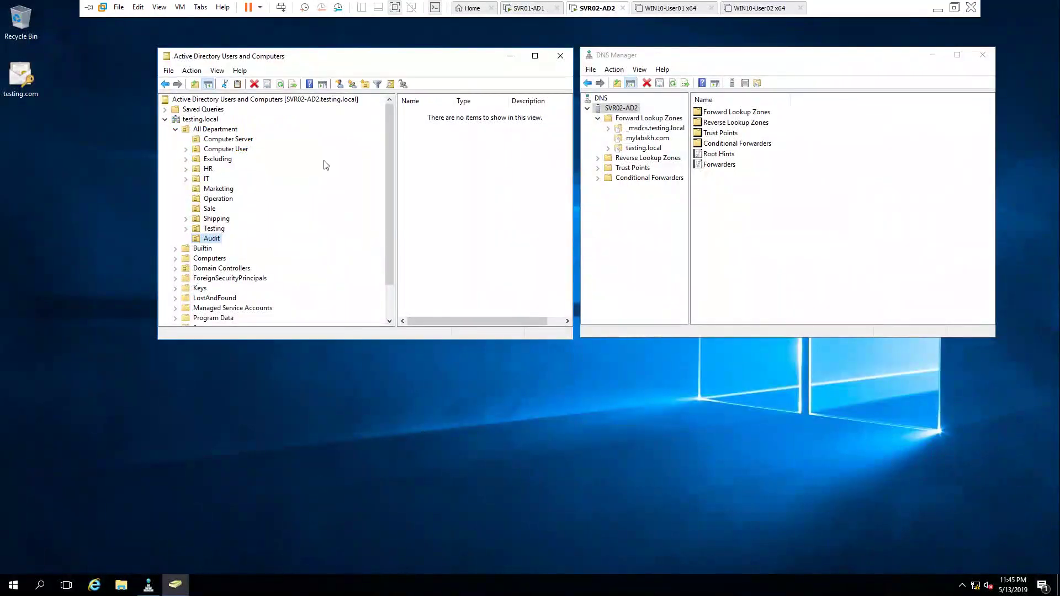
pyautogui.click(560, 56)
pyautogui.press('super+r')
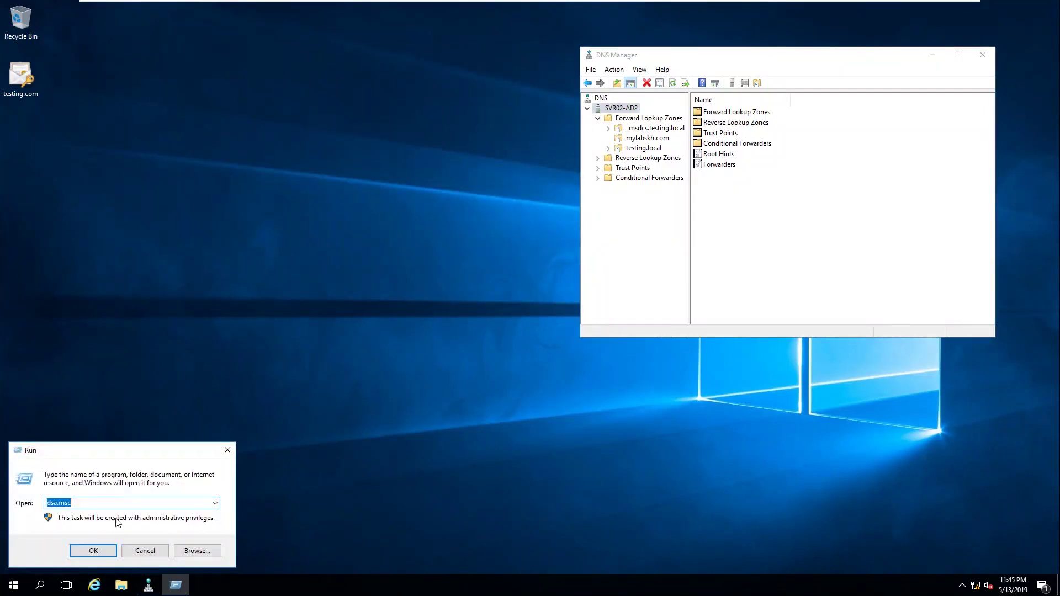
pyautogui.click(97, 549)
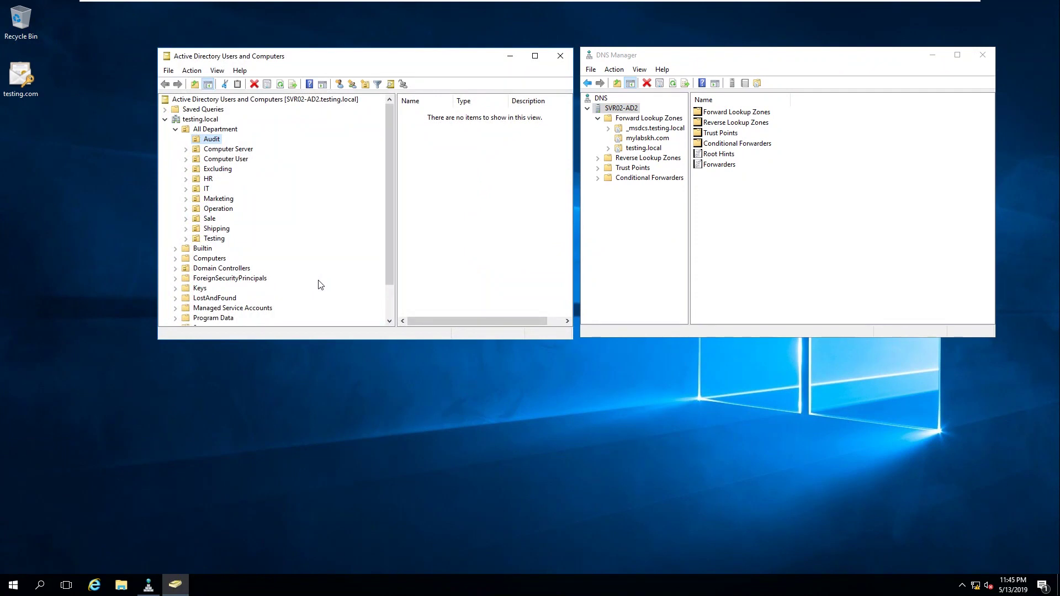
# Check the organizational units under All Department on SVR02-AD2, including Testing, and close Active Directory Users and Computers.
pyautogui.click(202, 248)
pyautogui.click(215, 238)
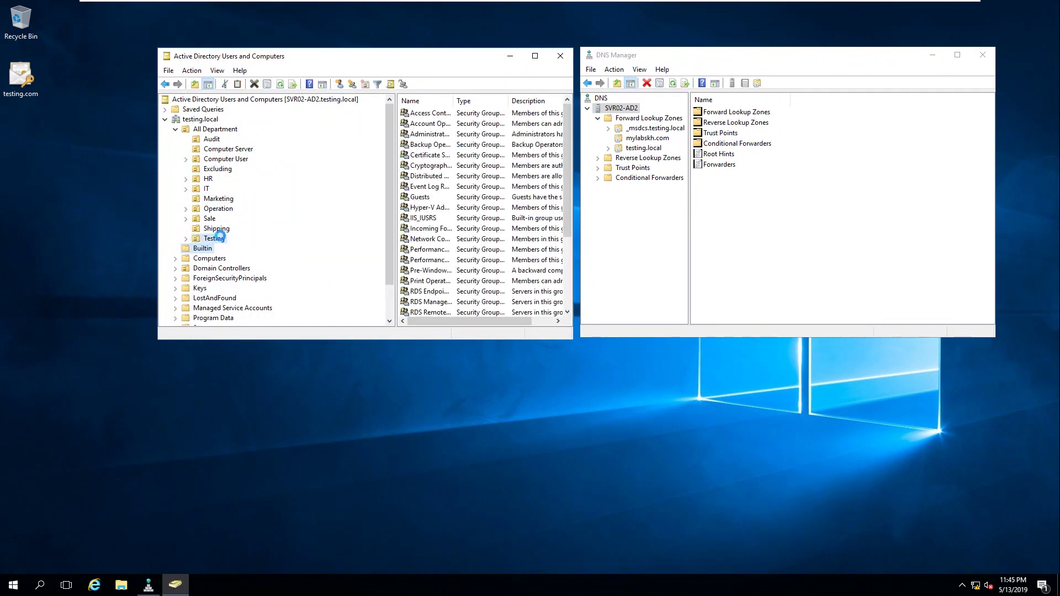
pyautogui.click(560, 58)
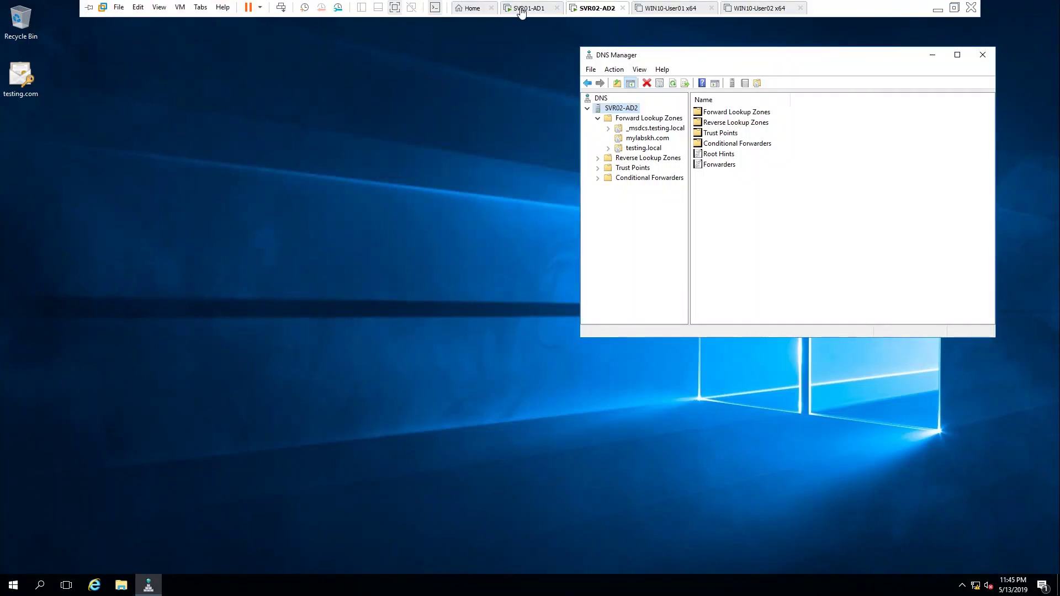
# Start a new user in the Business organizational unit on SVR01-AD1 with first name B1 and logon name B1.
pyautogui.click(527, 8)
pyautogui.rightClick(224, 380)
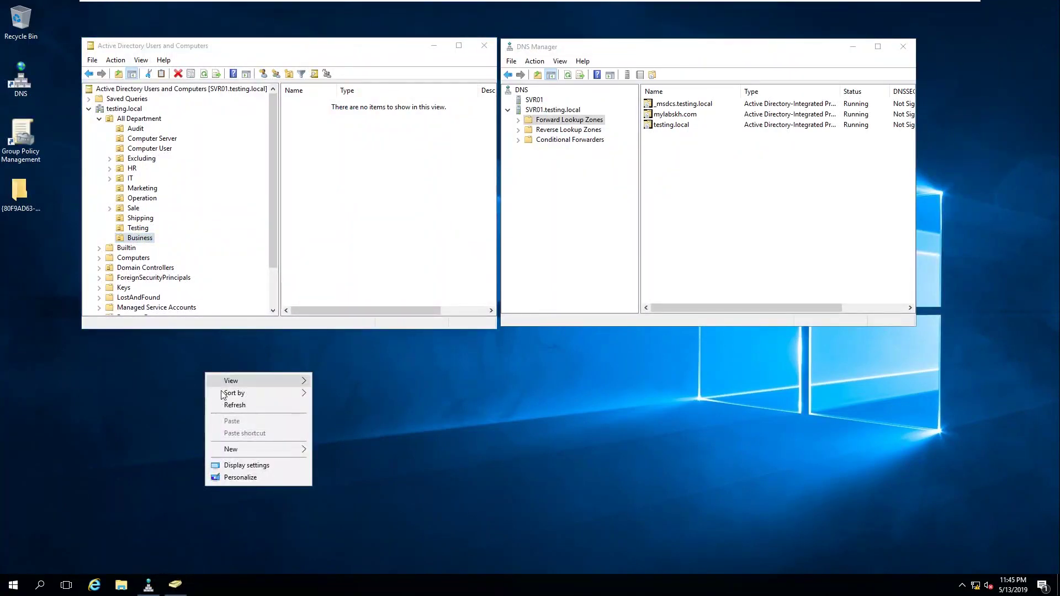
pyautogui.click(231, 407)
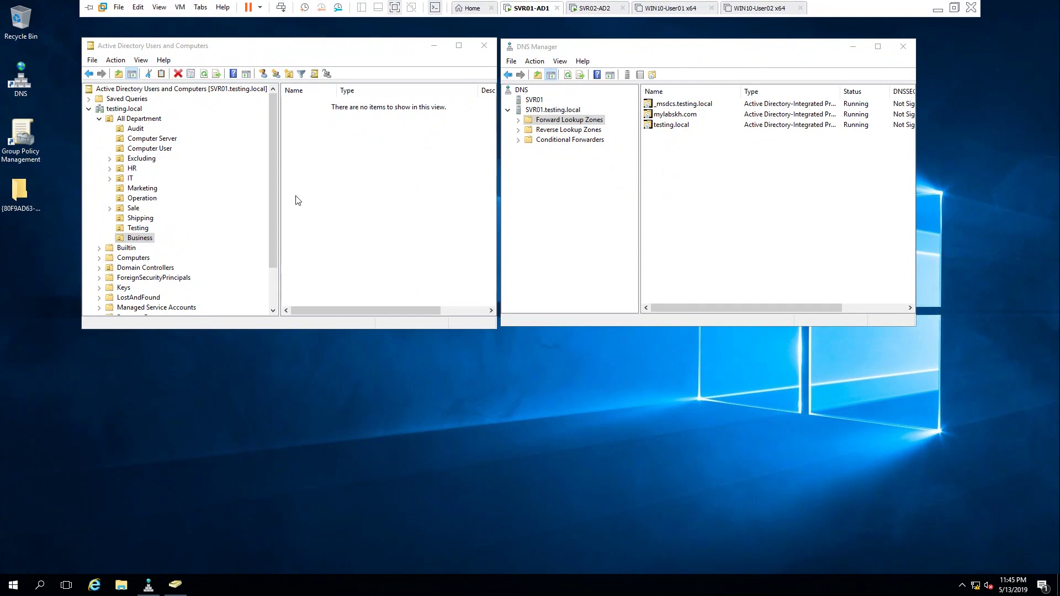
pyautogui.click(131, 239)
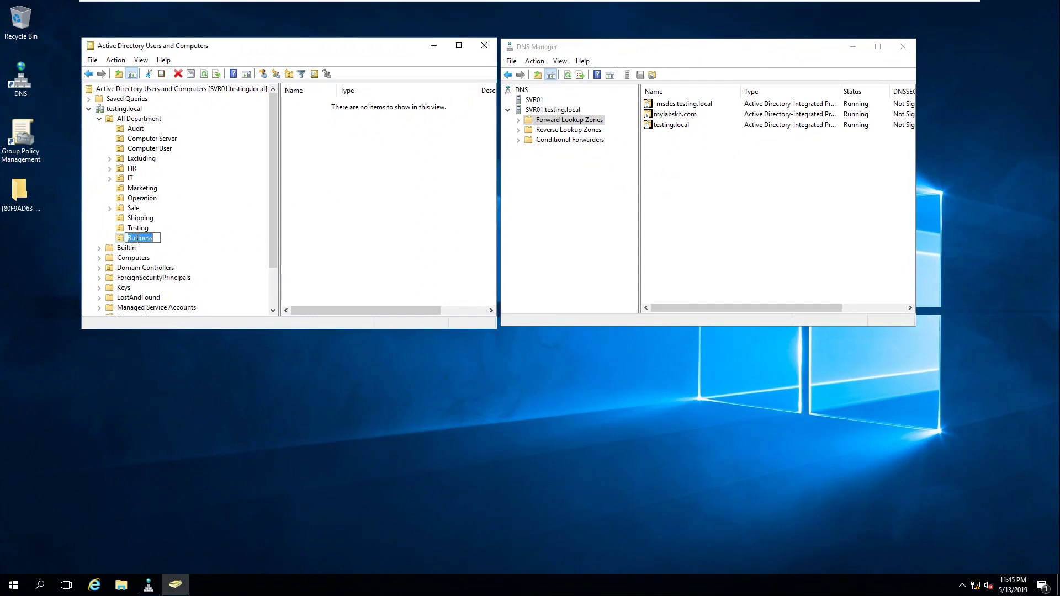
pyautogui.click(263, 74)
pyautogui.moveTo(237, 59); pyautogui.dragTo(466, 67)
pyautogui.write('B1')
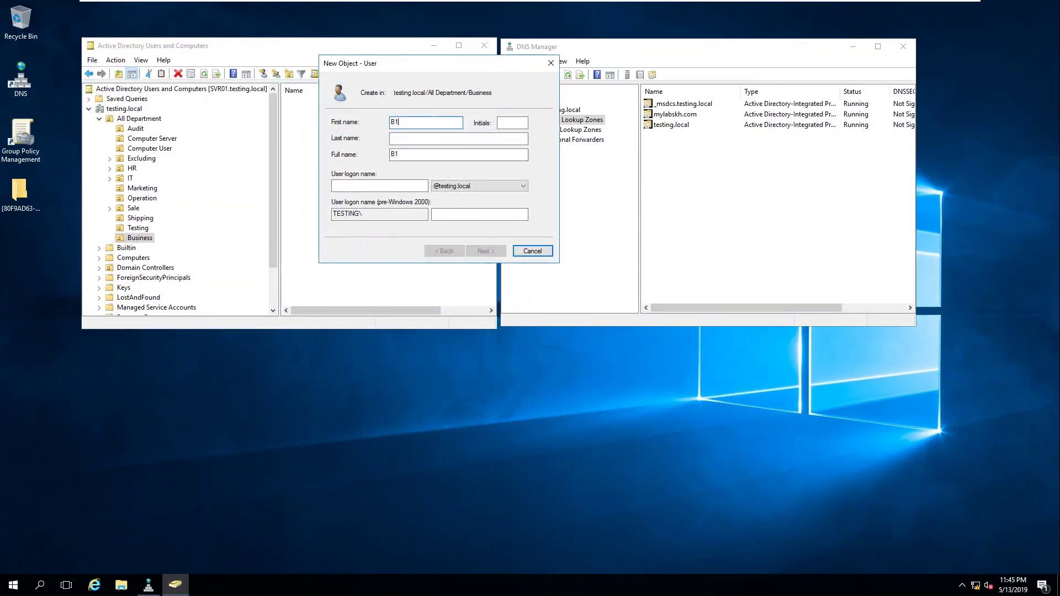
pyautogui.click(403, 185)
pyautogui.write('B1')
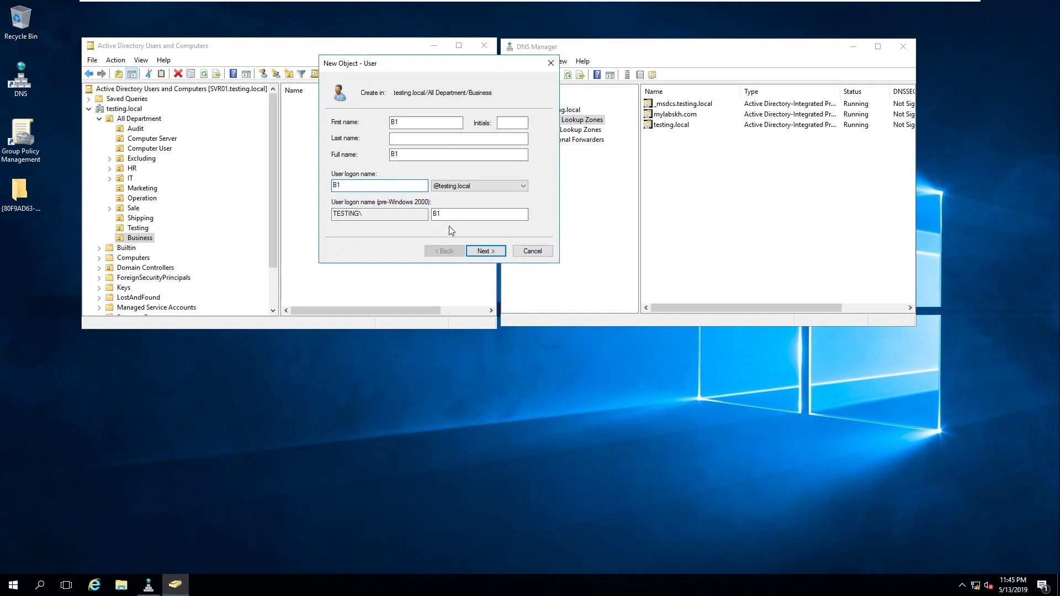
pyautogui.press('Return')
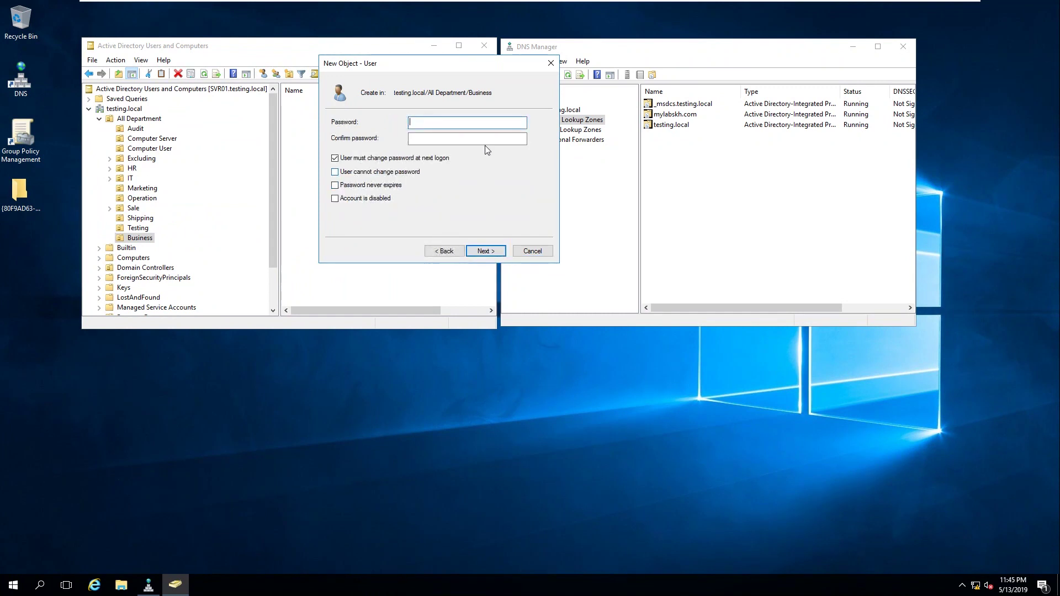
# Enter and confirm the account password, turn off the forced password change at next logon, and finish creating user B1.
pyautogui.write('••••••')
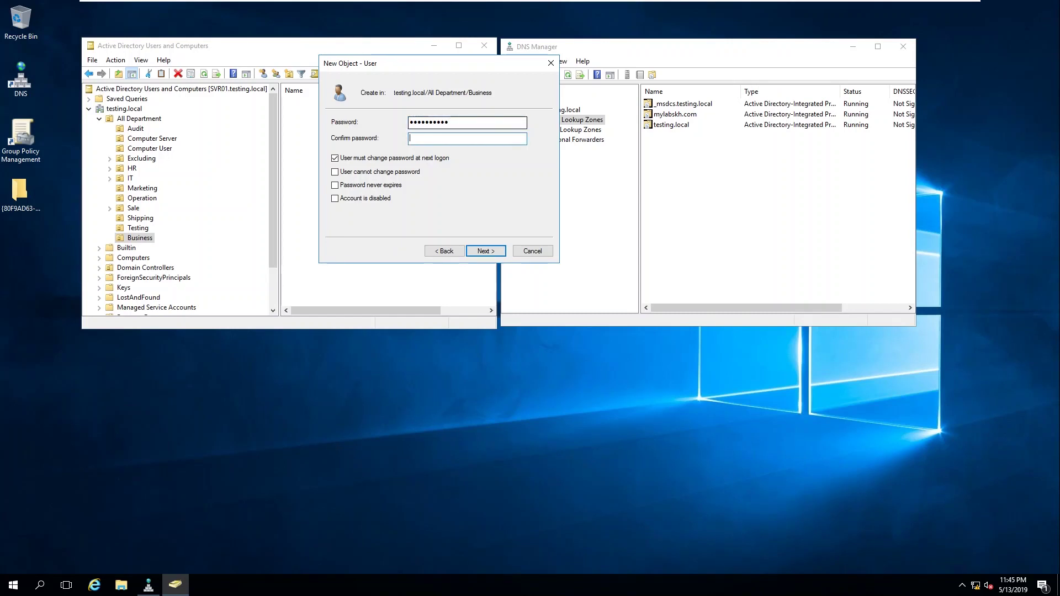
pyautogui.write('****')
pyautogui.click(415, 158)
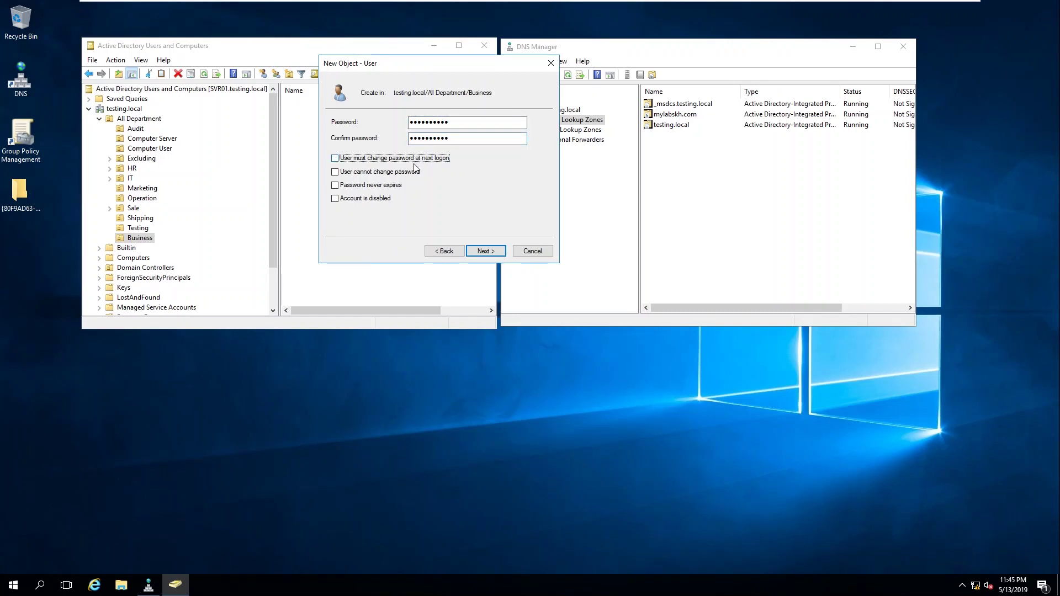
pyautogui.click(484, 251)
pyautogui.click(486, 251)
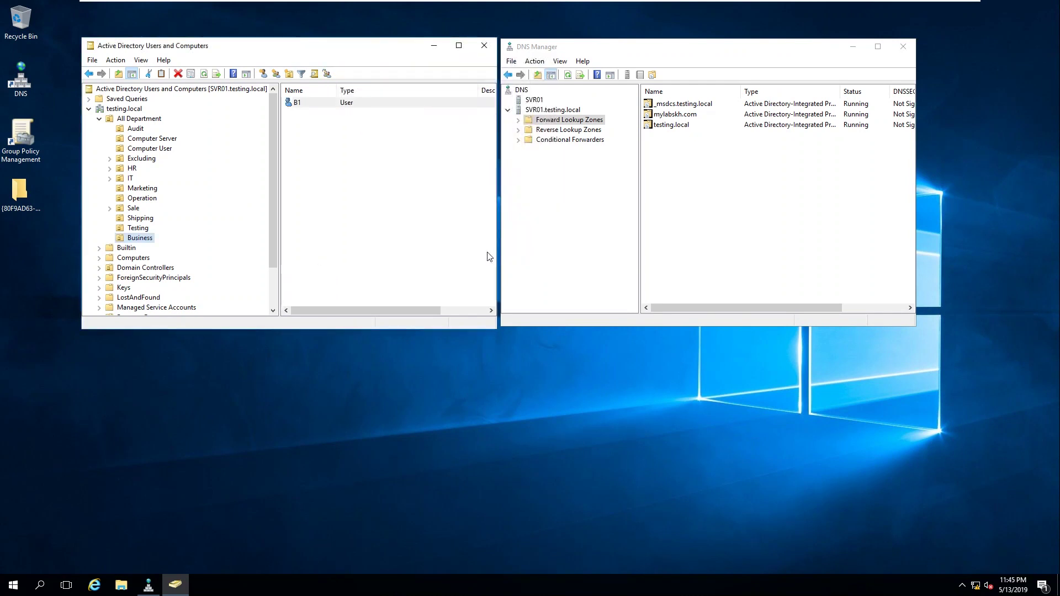
pyautogui.rightClick(375, 167)
pyautogui.click(398, 244)
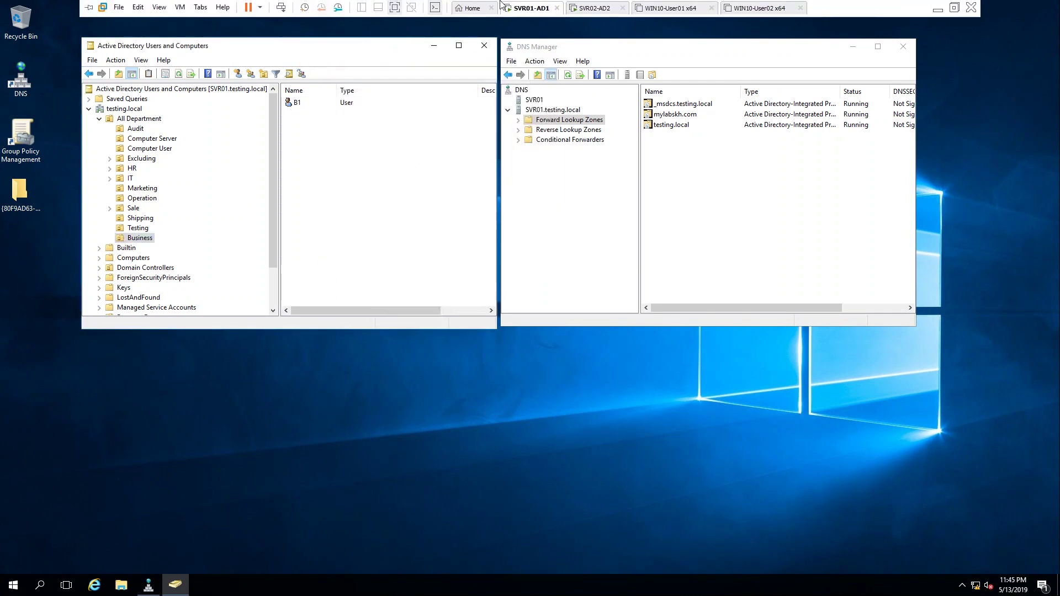
# Start Active Directory Users and Computers on SVR02-AD2 with dsa.msc and show the contents of Business.
pyautogui.click(596, 8)
pyautogui.rightClick(271, 124)
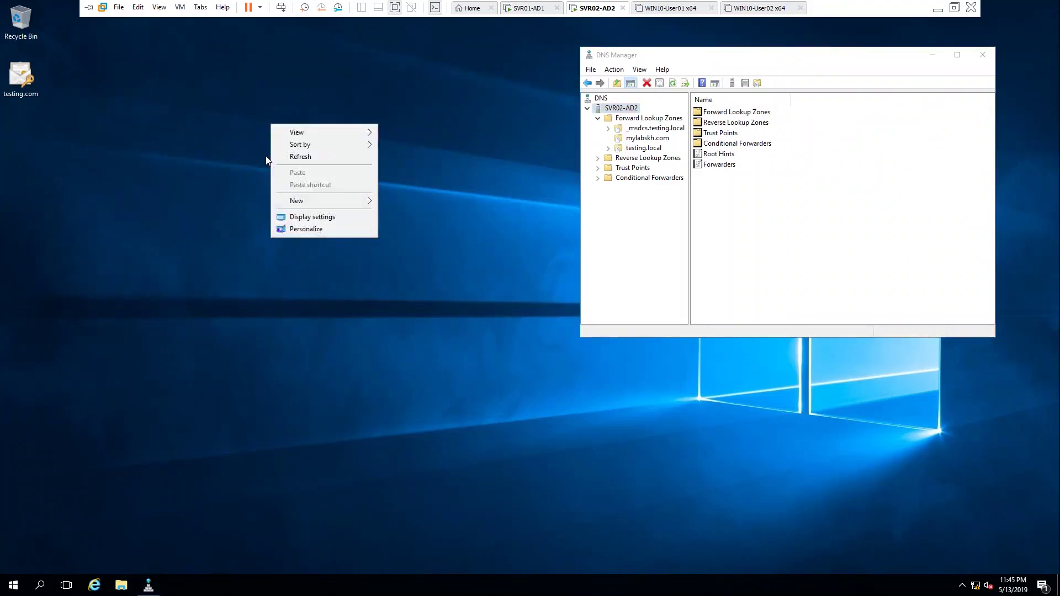
pyautogui.click(288, 158)
pyautogui.press('super+r')
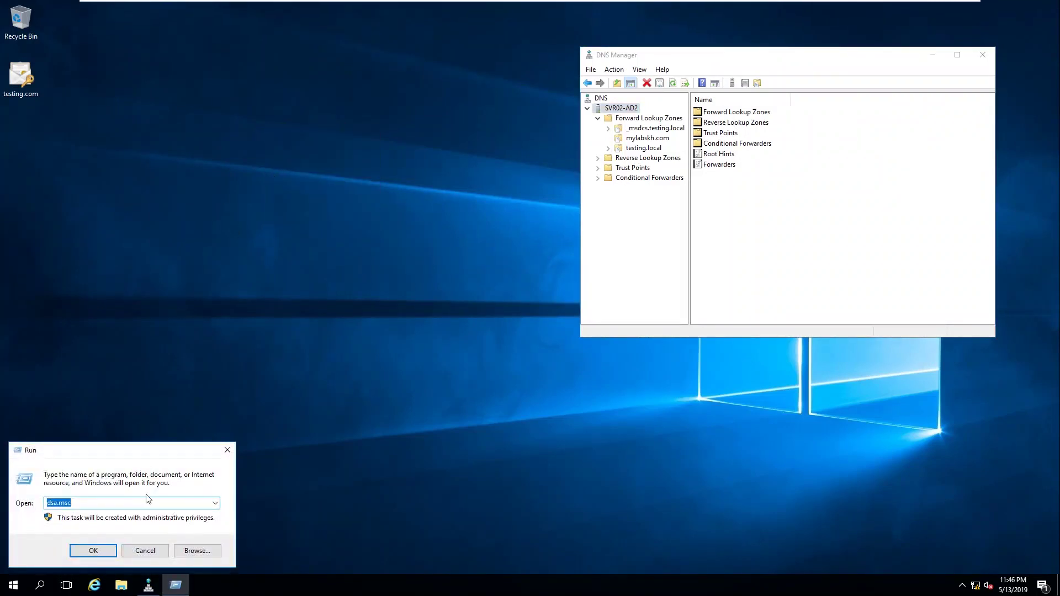
pyautogui.click(82, 550)
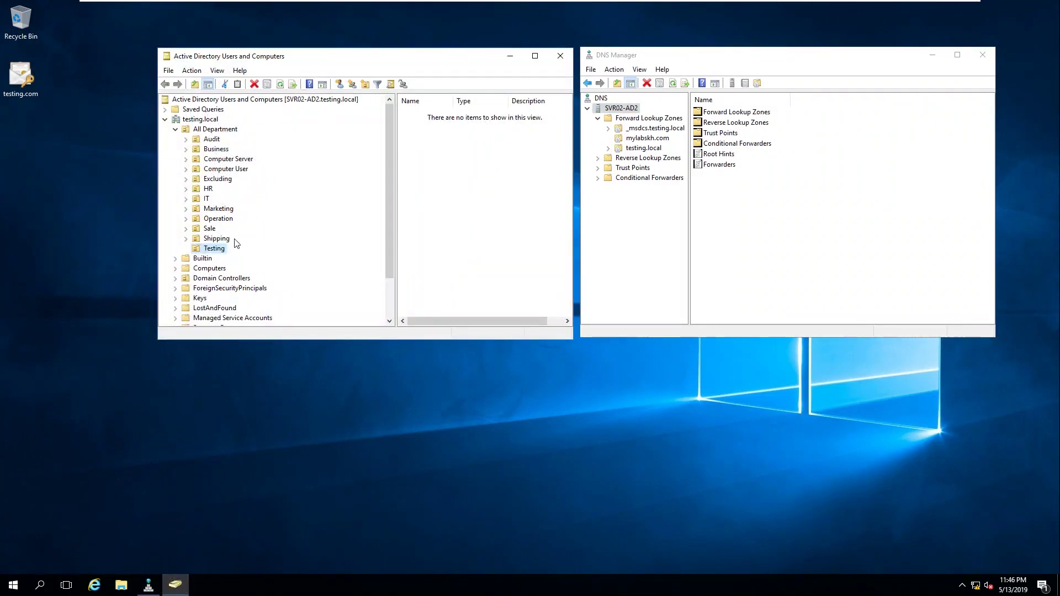
pyautogui.click(222, 150)
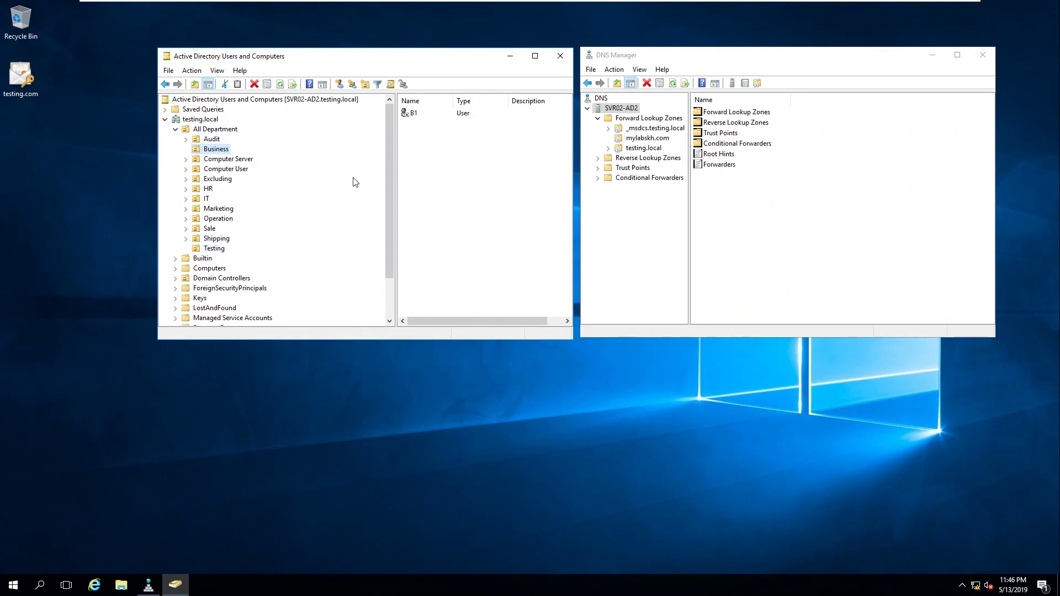
# Examine the general and account properties of user B1 on SVR02-AD2 and close them.
pyautogui.click(427, 118)
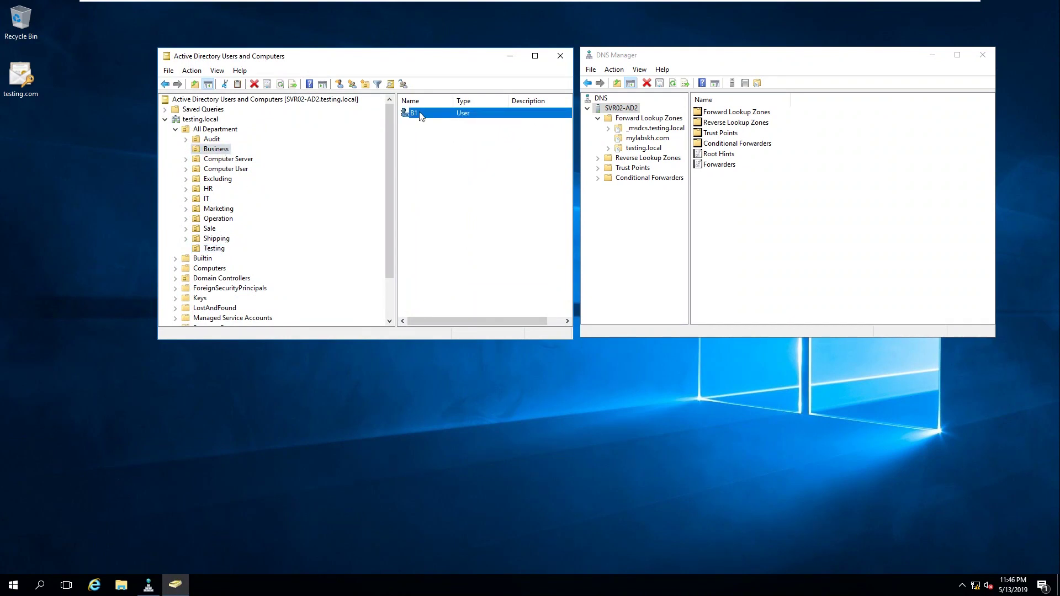
pyautogui.rightClick(421, 114)
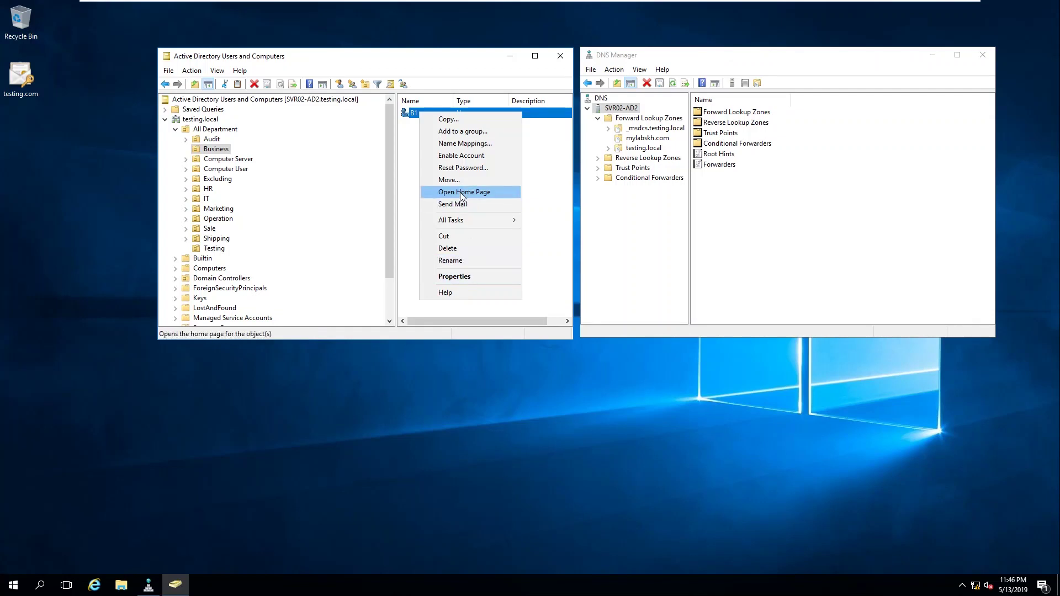
pyautogui.click(454, 276)
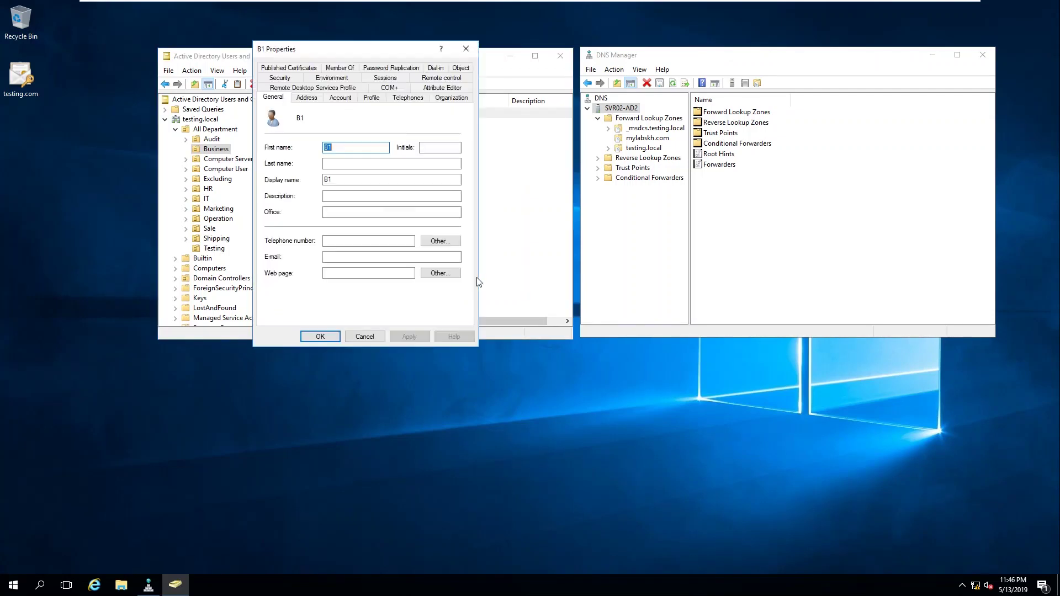
pyautogui.click(341, 98)
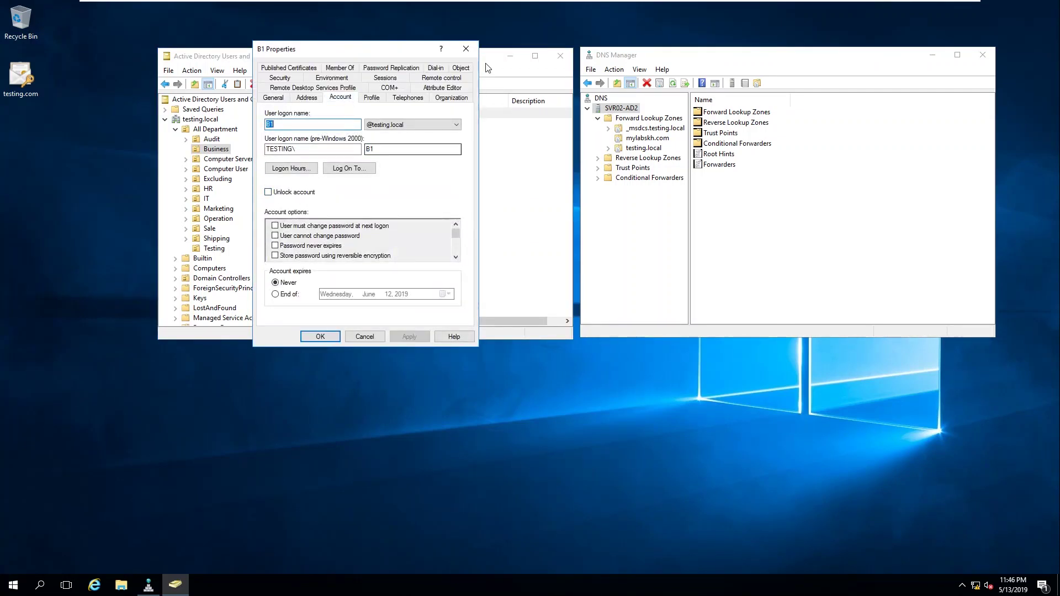
pyautogui.click(467, 49)
# Examine the properties of the Business organizational unit on SVR02-AD2 and close them.
pyautogui.rightClick(400, 142)
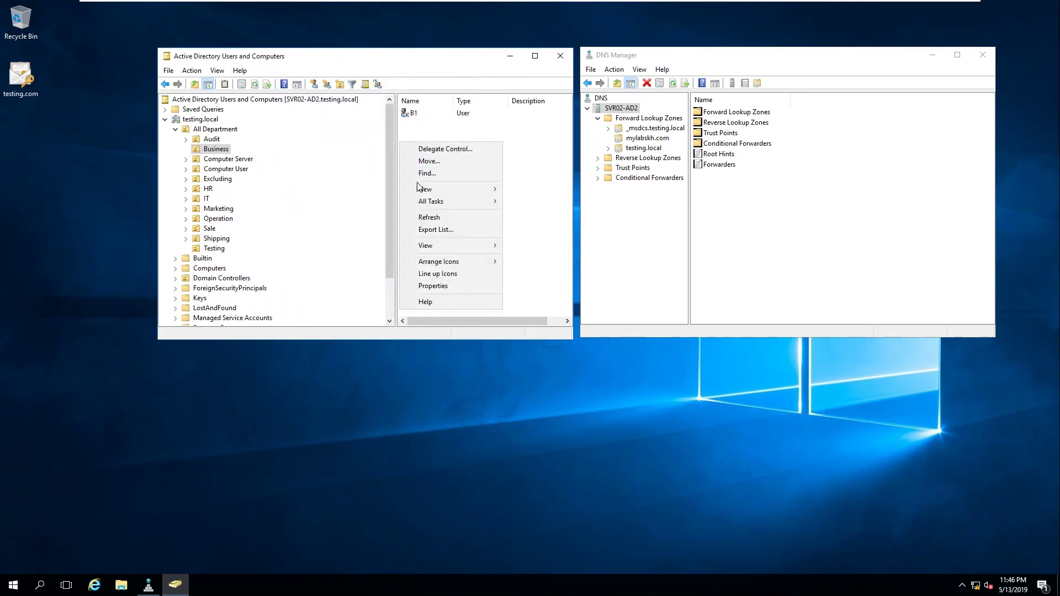
pyautogui.click(441, 285)
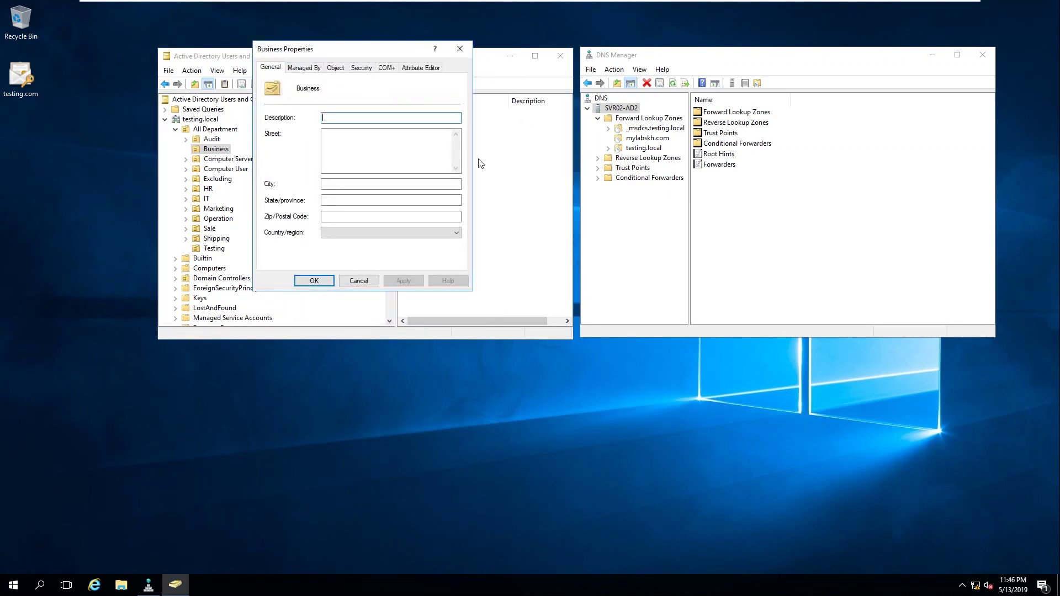
pyautogui.click(458, 47)
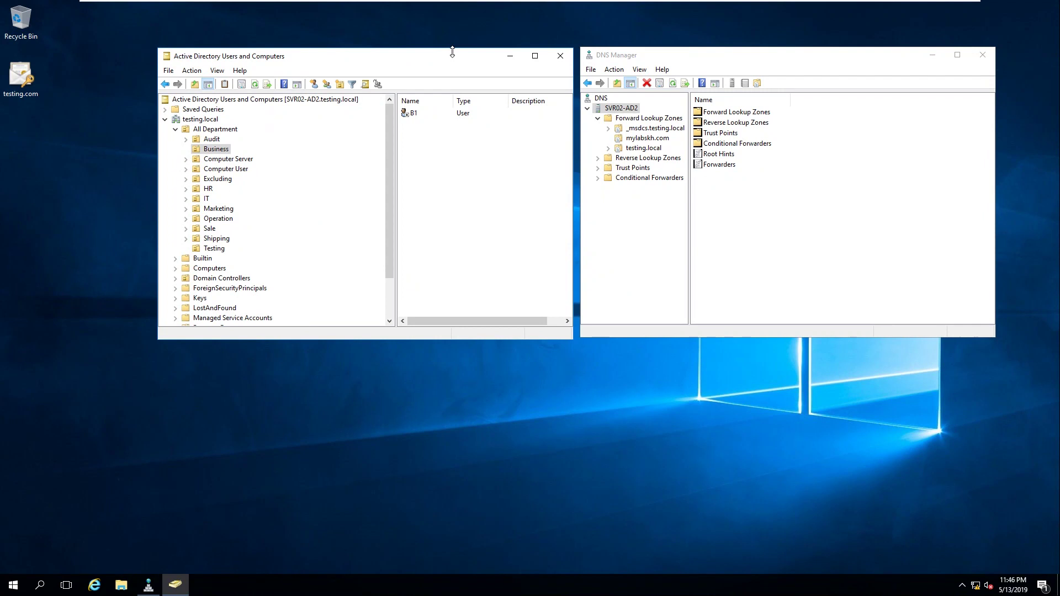
# Refresh the contents of Business on SVR01-AD1 and on SVR02-AD2 to compare user B1.
pyautogui.click(524, 8)
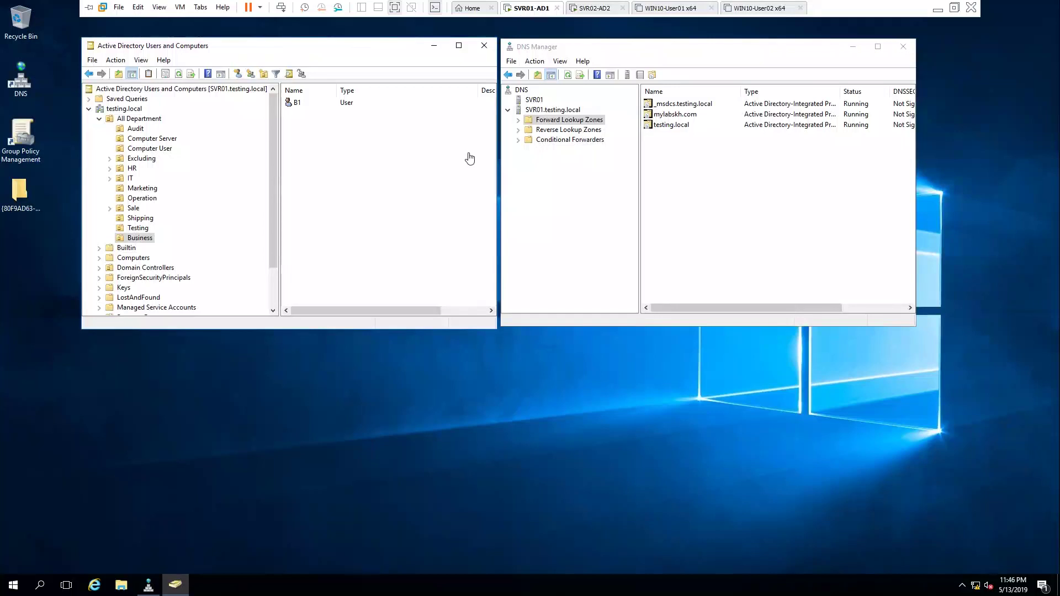
pyautogui.rightClick(326, 143)
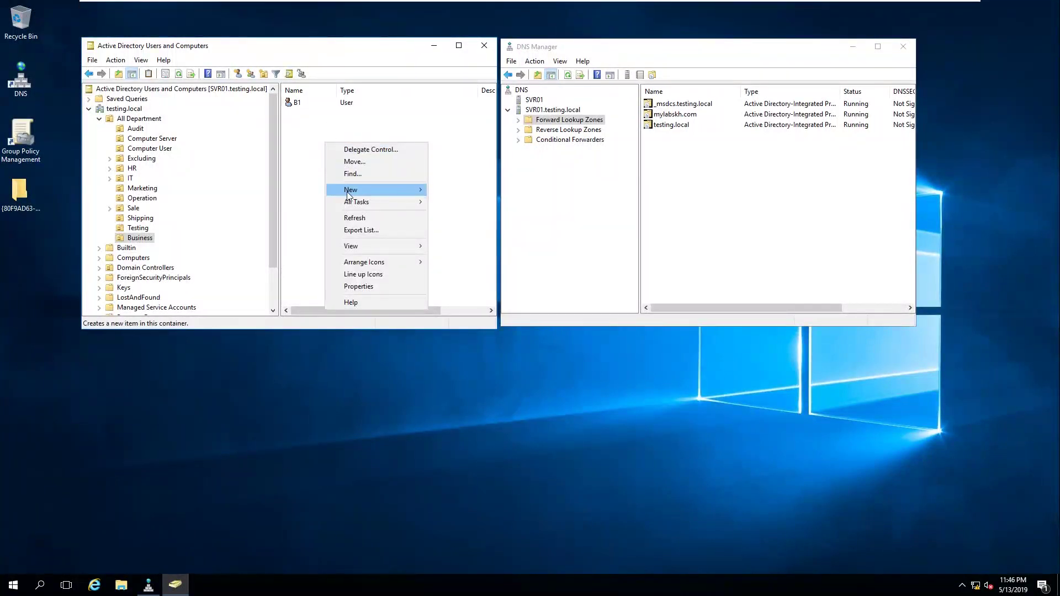
pyautogui.click(357, 218)
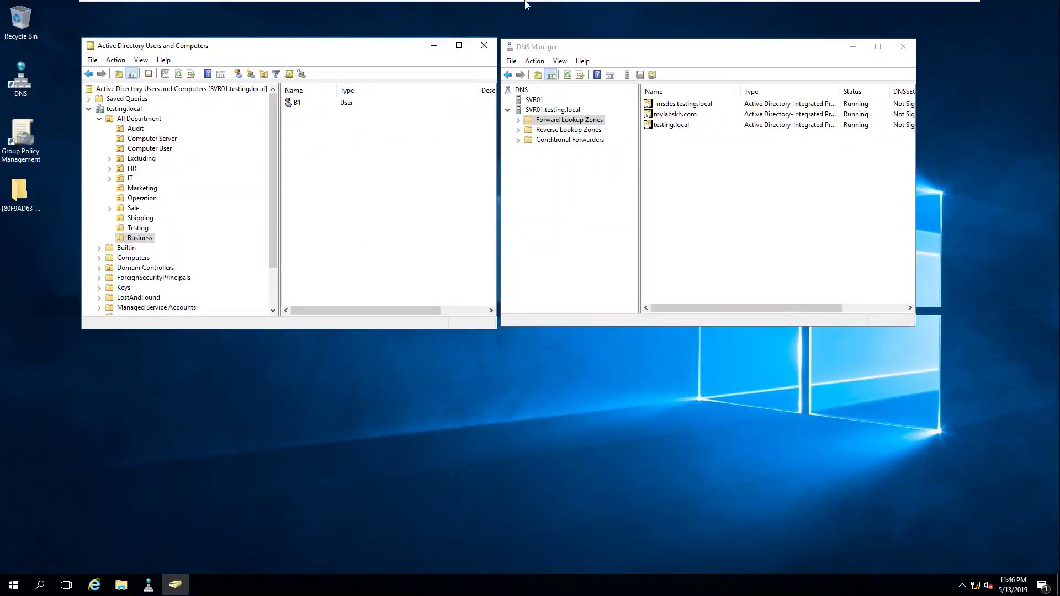
pyautogui.moveTo(540, 9)
pyautogui.click(589, 8)
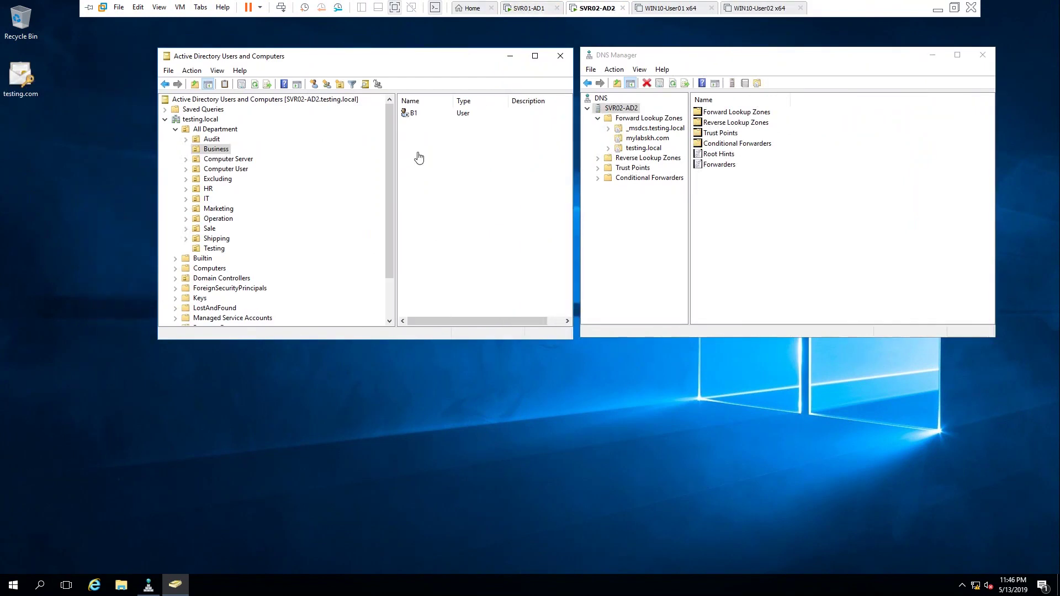
pyautogui.rightClick(446, 160)
pyautogui.click(474, 235)
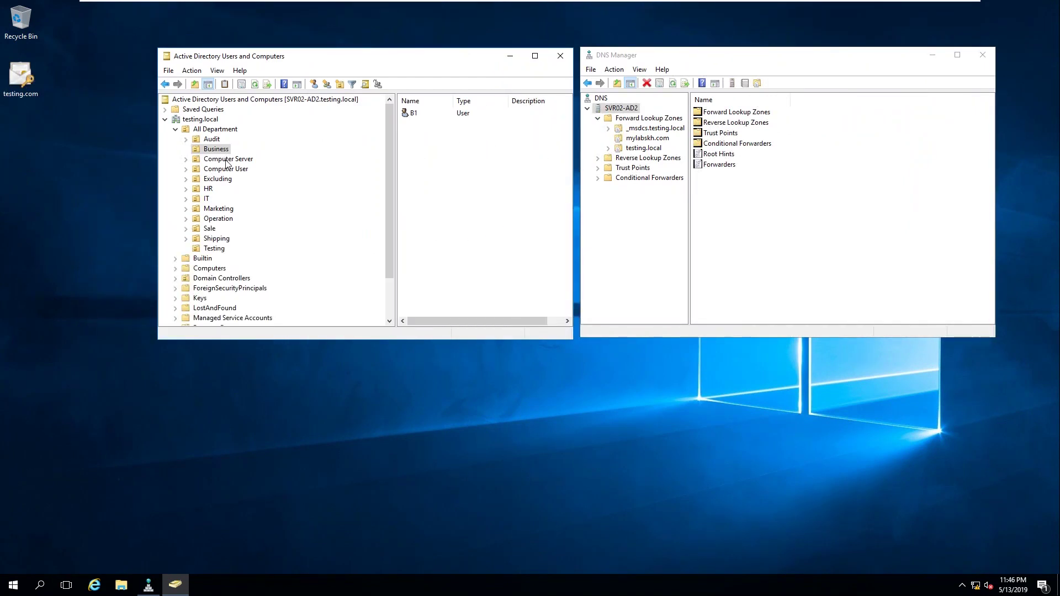
# Examine All Department on SVR02-AD2 and its units Audit, Shipping, Sale, Marketing, Excluding, Computer Server and Business.
pyautogui.click(213, 140)
pyautogui.click(221, 240)
pyautogui.click(211, 229)
pyautogui.click(218, 209)
pyautogui.click(217, 179)
pyautogui.click(221, 160)
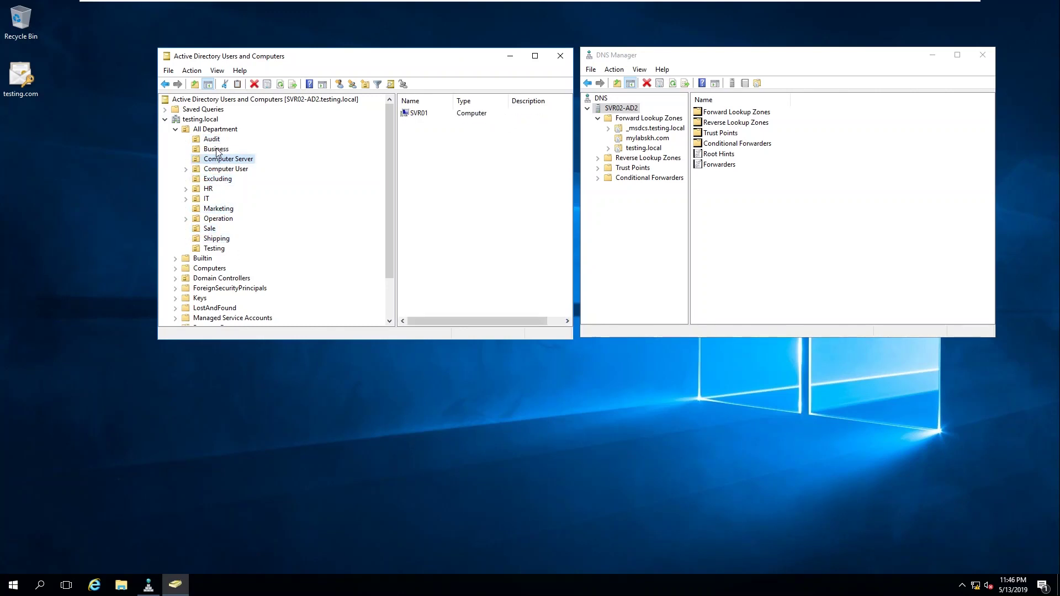
pyautogui.click(216, 150)
pyautogui.click(222, 130)
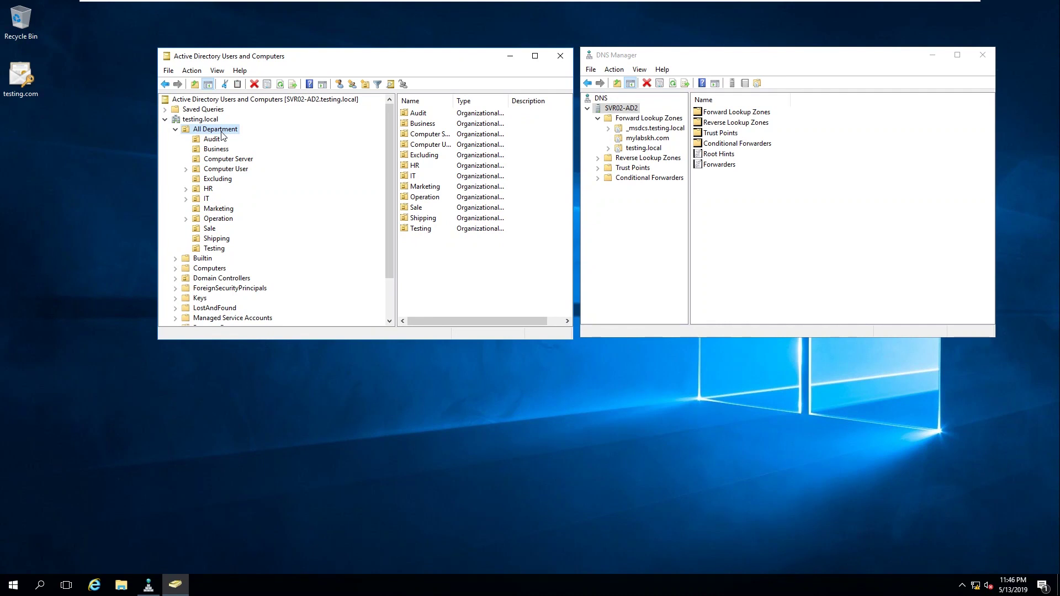
pyautogui.click(214, 142)
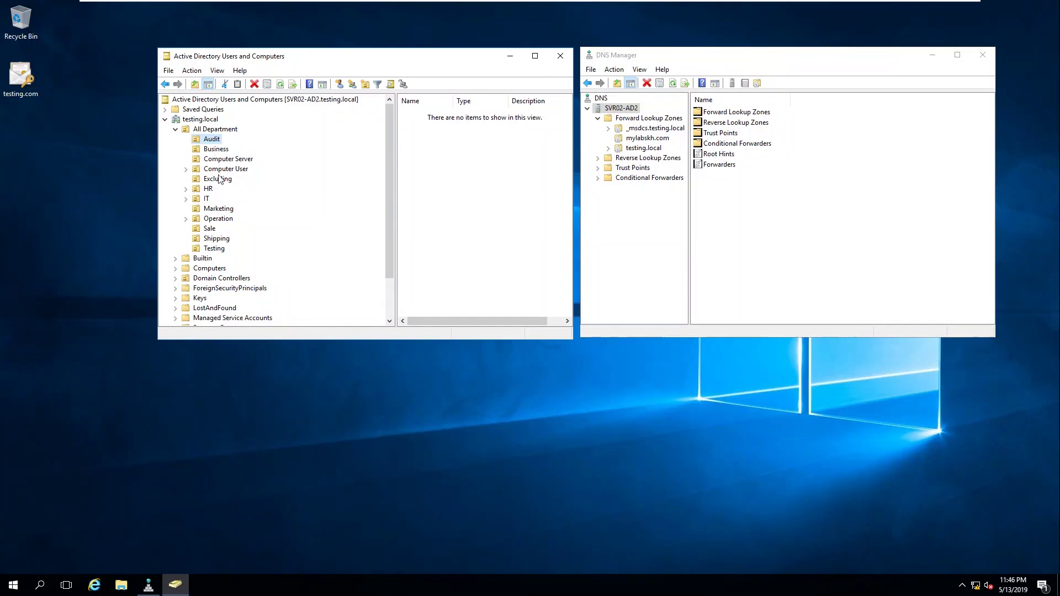
pyautogui.rightClick(62, 145)
pyautogui.click(95, 178)
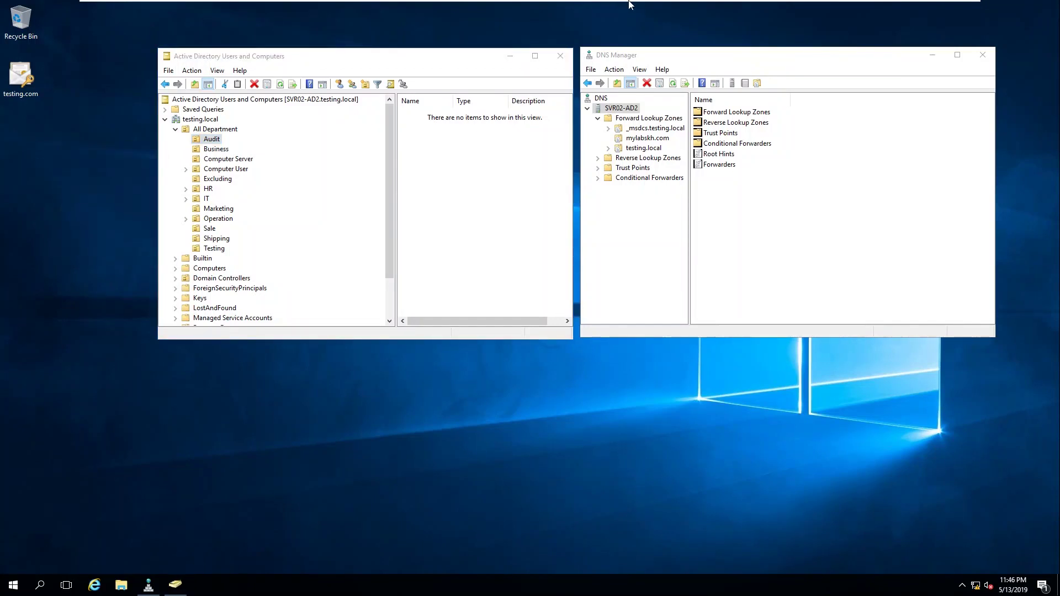
# Minimize the virtual machine window and switch to the AD-2.png picture in Photos.
pyautogui.moveTo(630, 3)
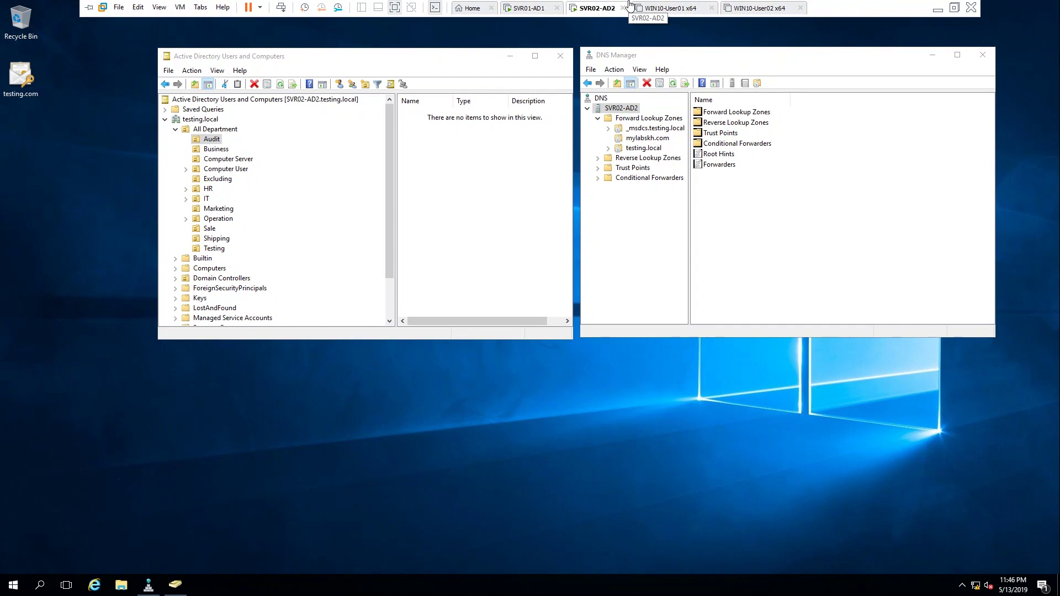
pyautogui.click(938, 9)
pyautogui.click(584, 589)
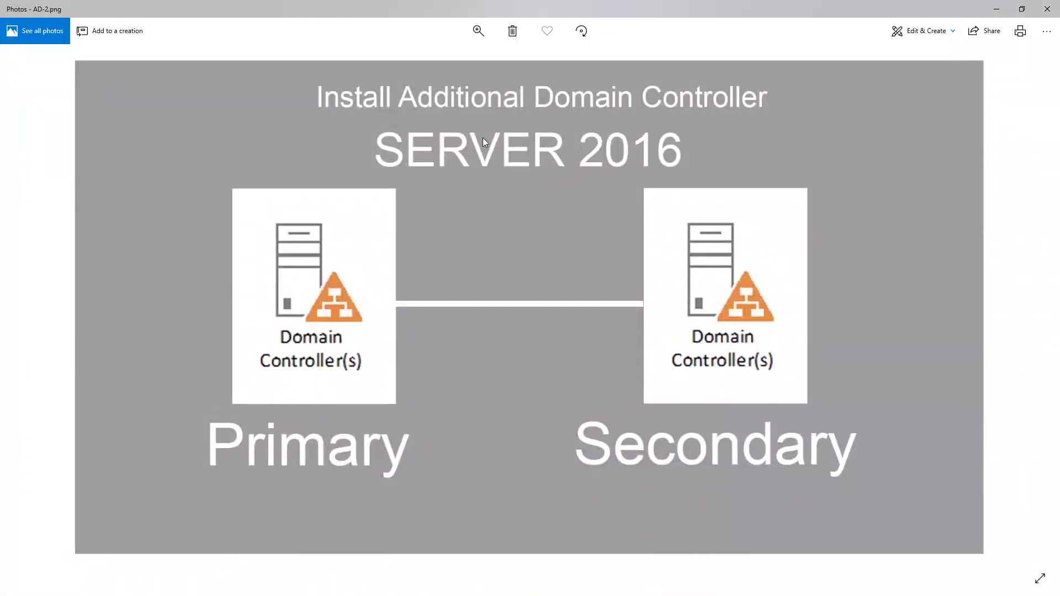